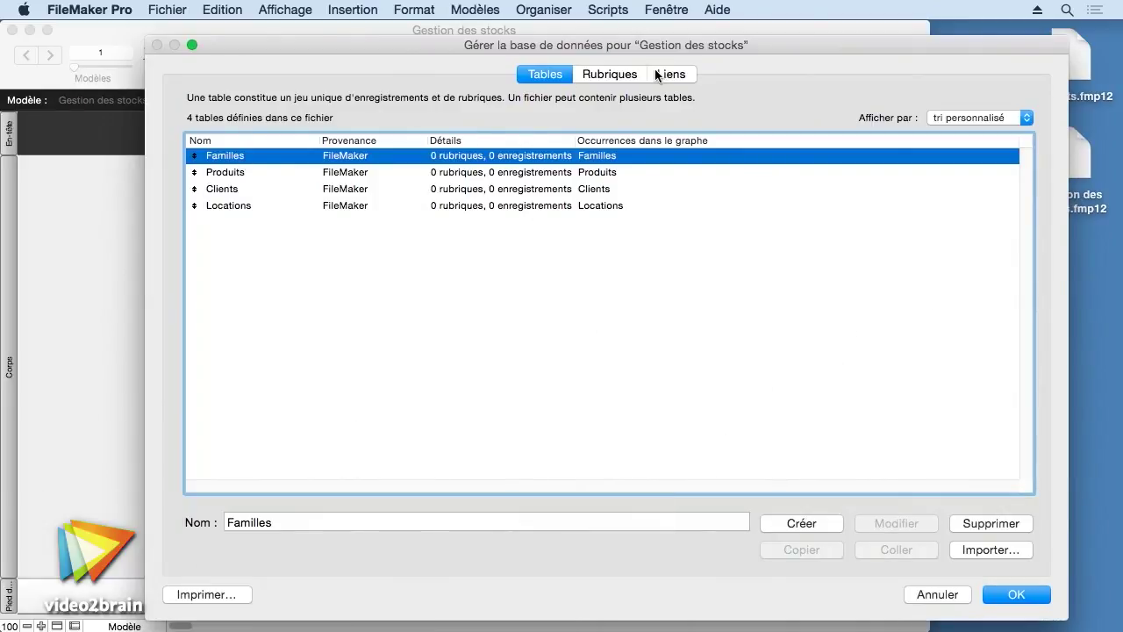
Show the Liens graph linking the Produits, Familles, Locations and Clients tables
click(659, 74)
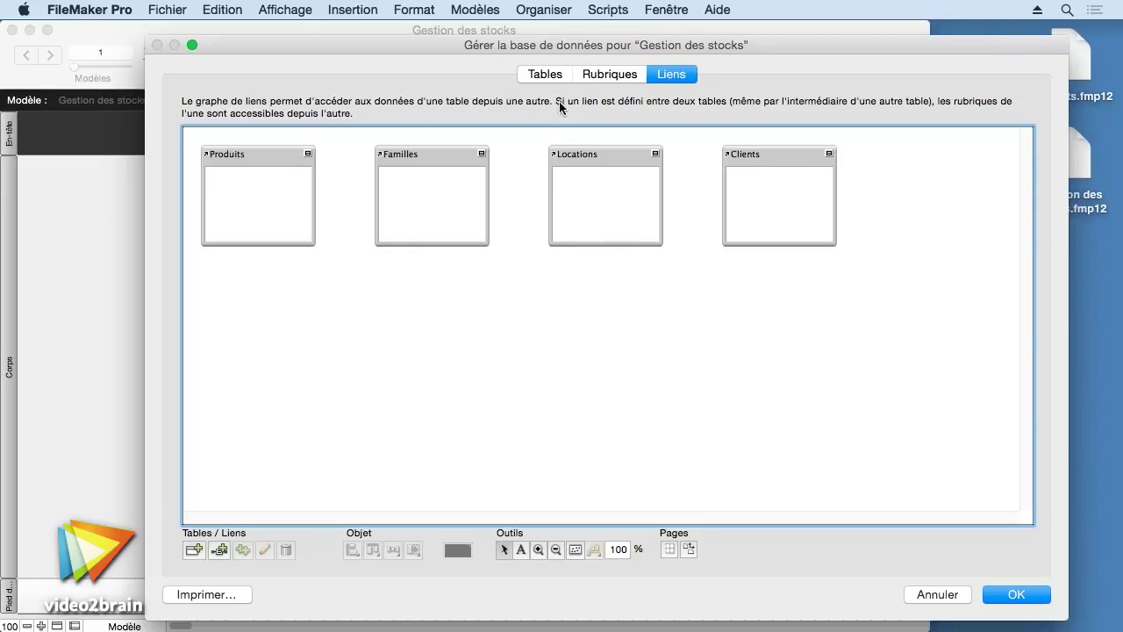
Open the Familles table's field list and enter the new field name id_famille
click(533, 74)
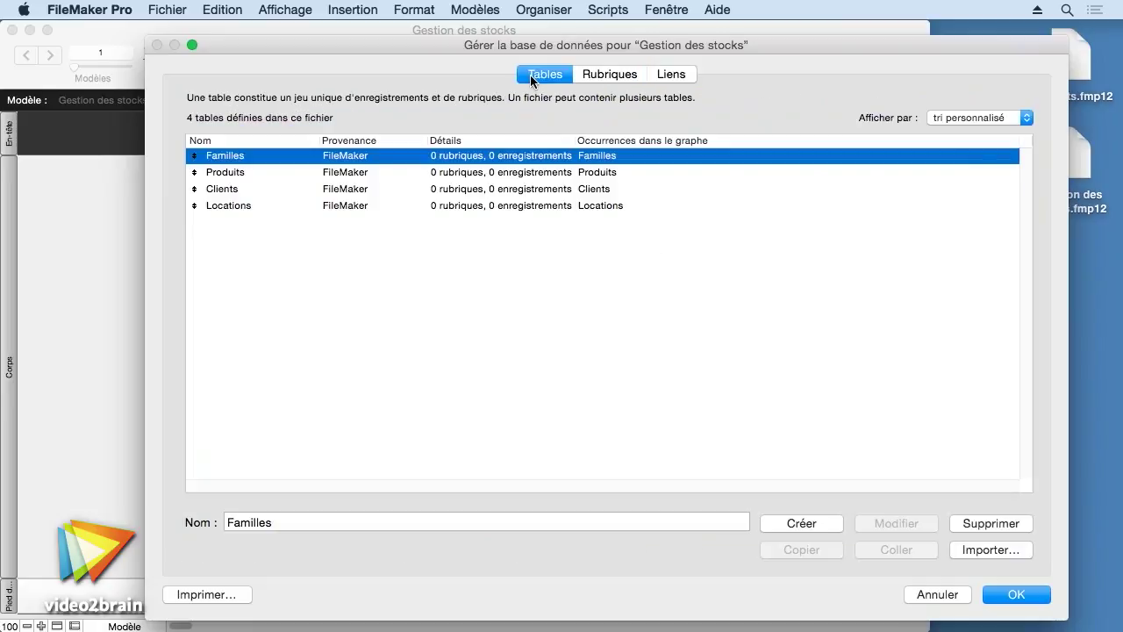
double_click(230, 157)
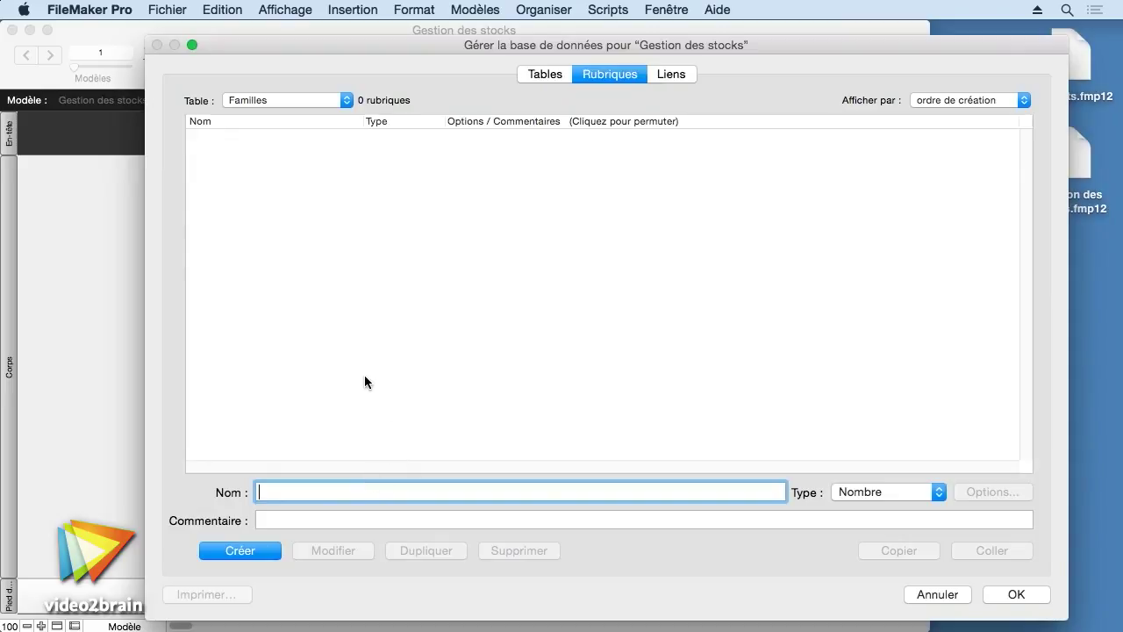
text(id_)
text(famille)
Create id_famille as a Nombre field commented 'identifiant unique de la famille'
click(278, 516)
text(identifiant unique de la )
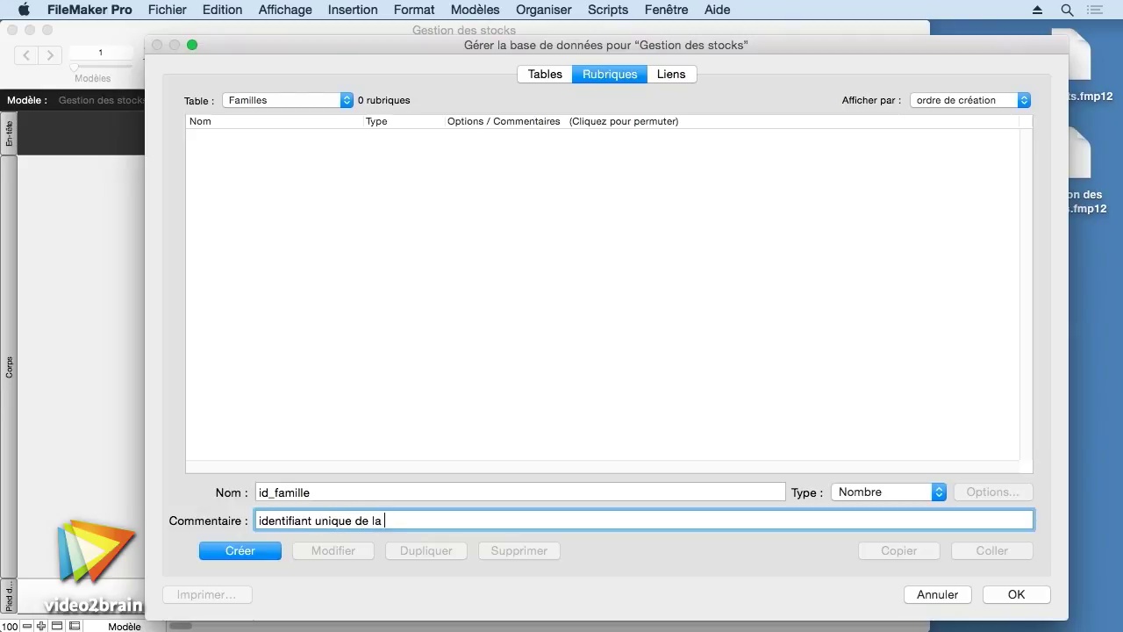
text(famille)
click(881, 491)
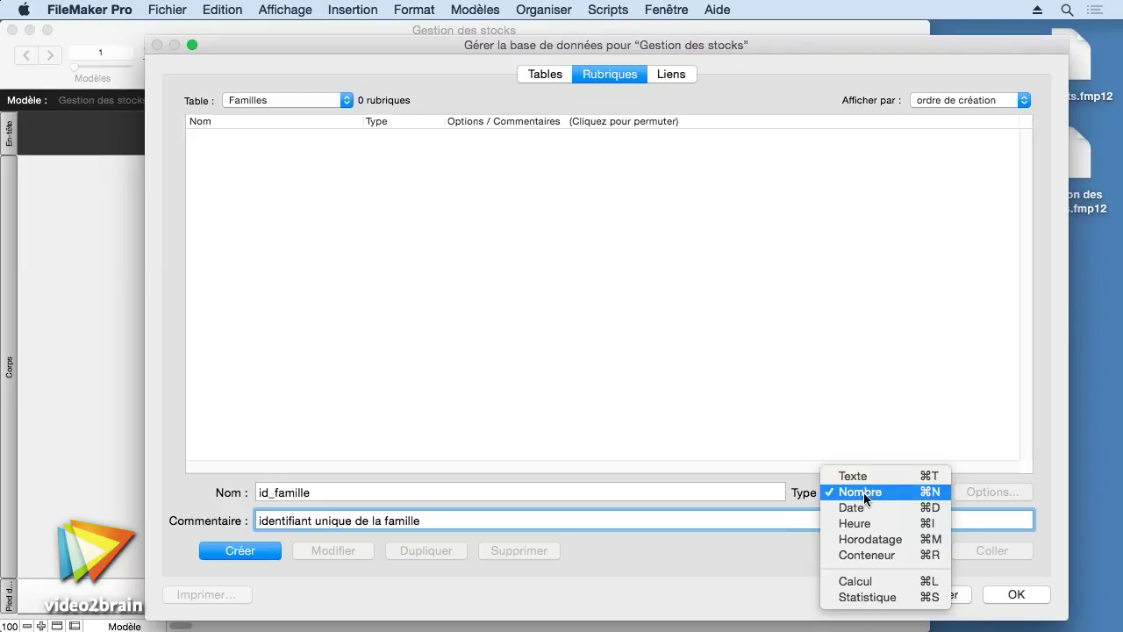
click(863, 493)
click(262, 550)
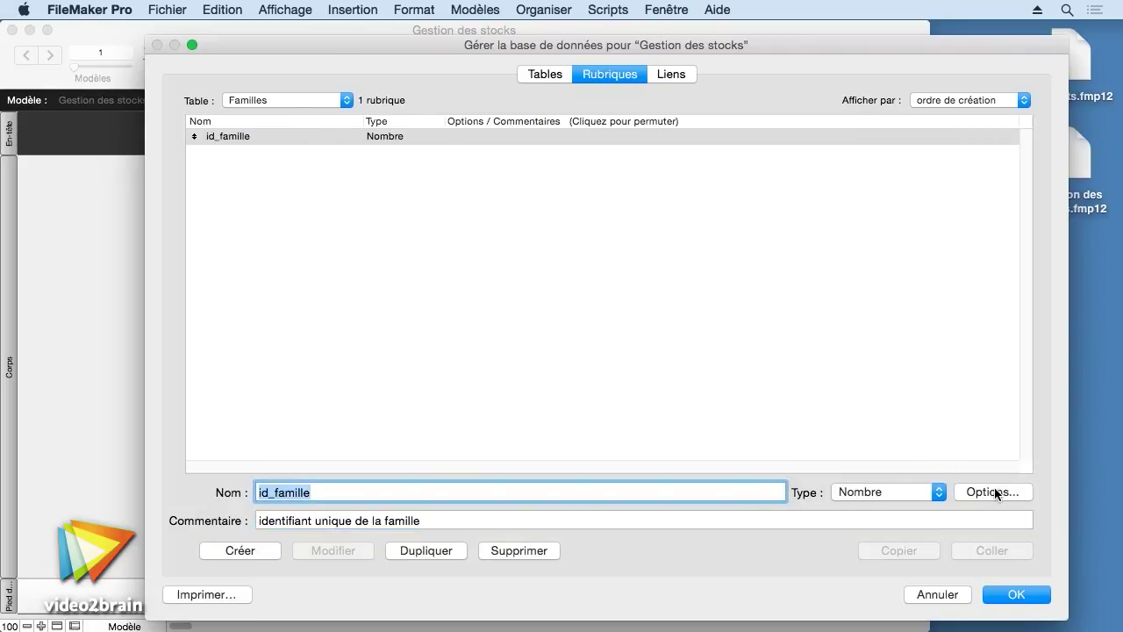
Turn on auto-entered serial numbering for id_famille, starting at 1 with increment 1
double_click(243, 136)
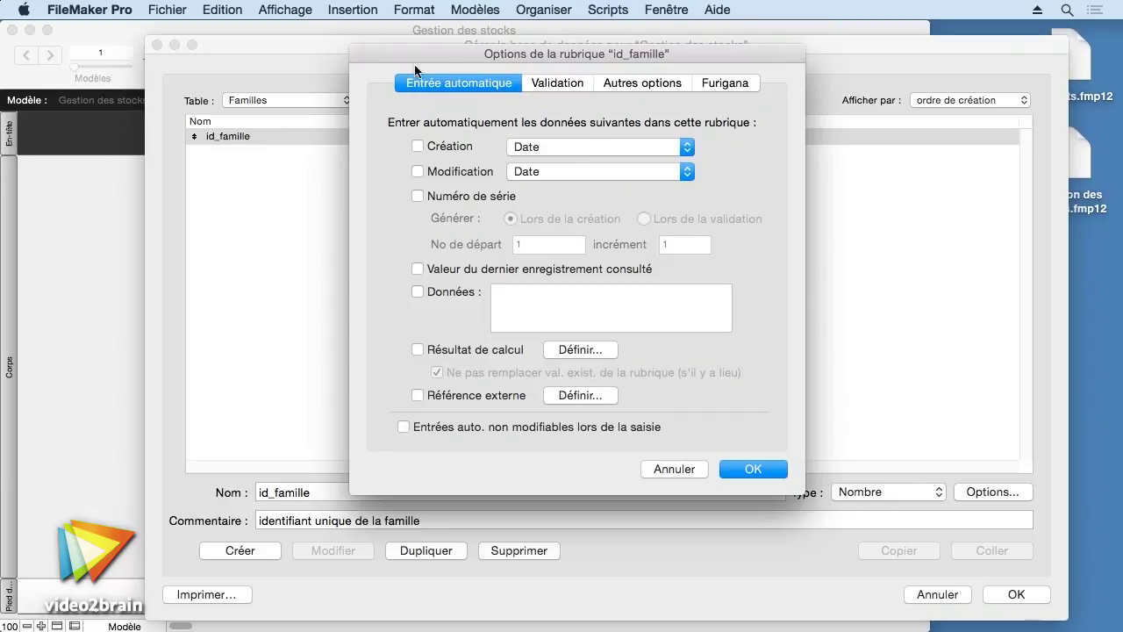
drag(554, 58, 578, 53)
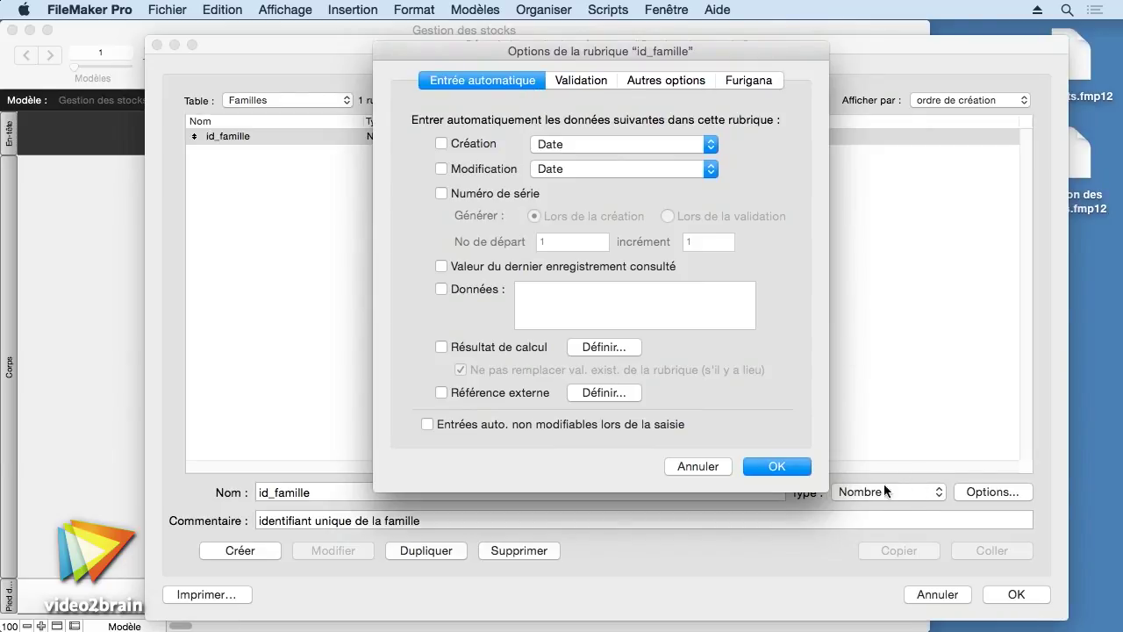
click(478, 82)
click(440, 193)
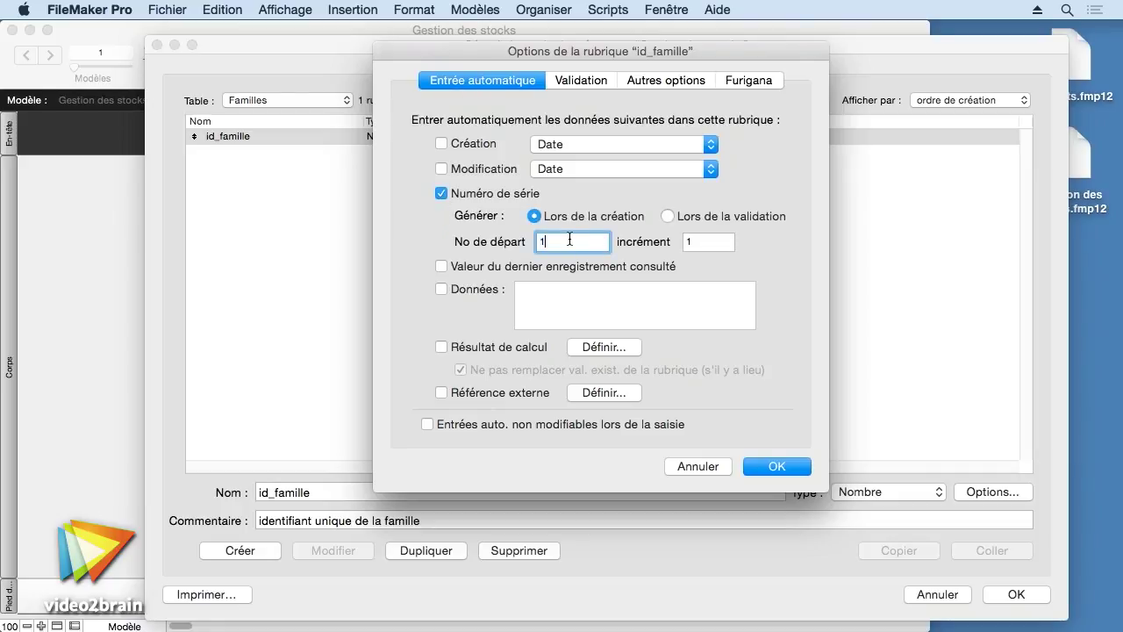
click(722, 240)
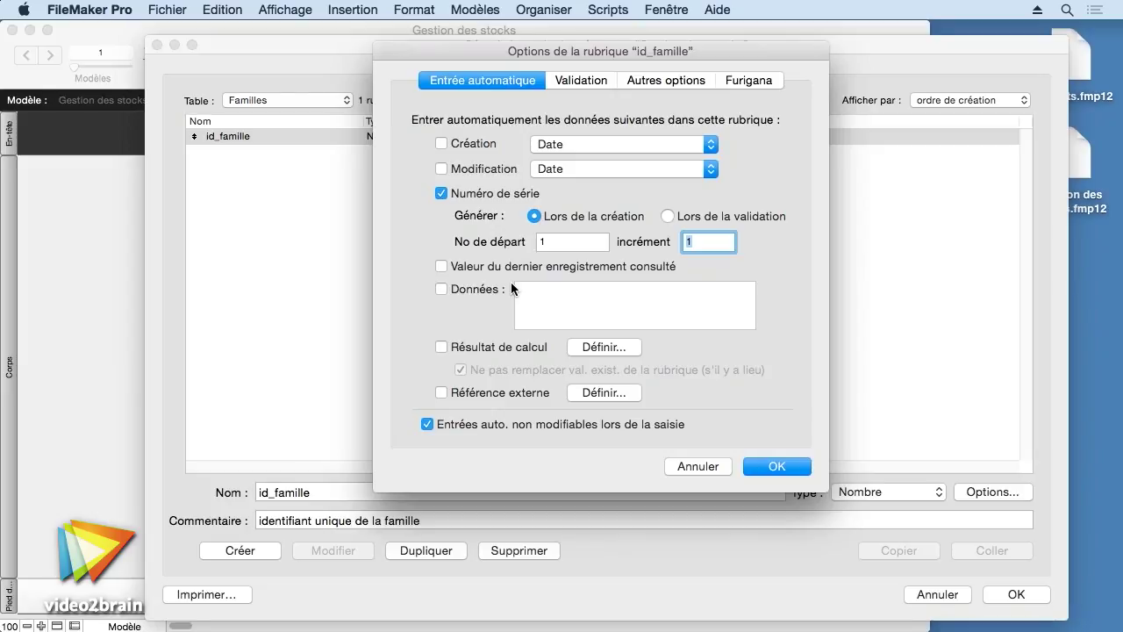
Confirm id_famille's serial settings and open the Produits table's field list
click(780, 467)
click(549, 74)
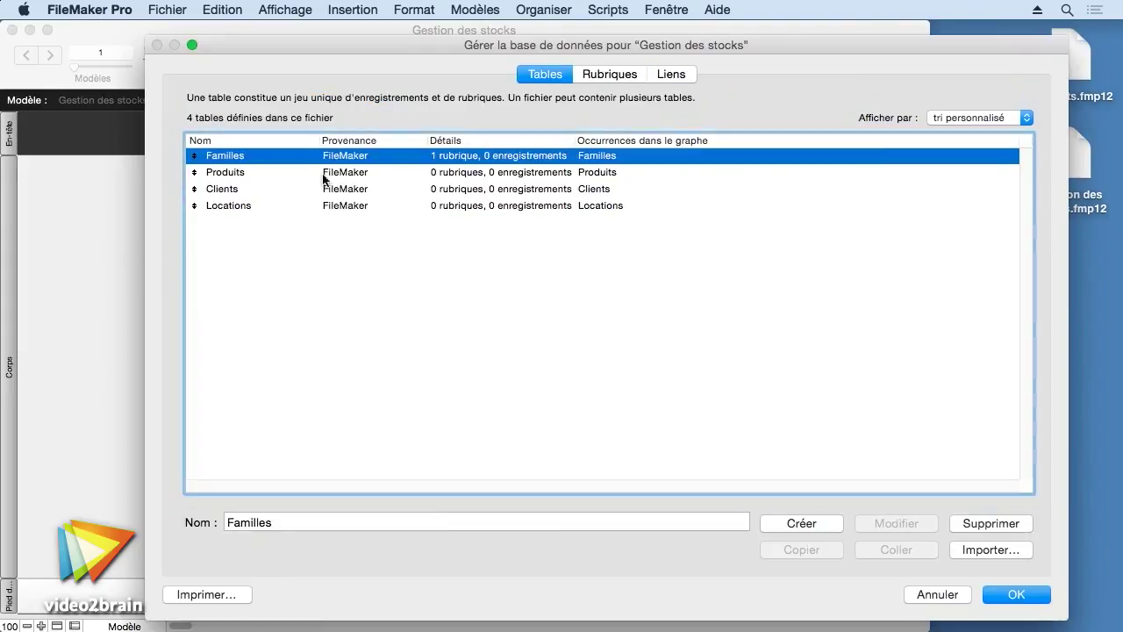
click(235, 174)
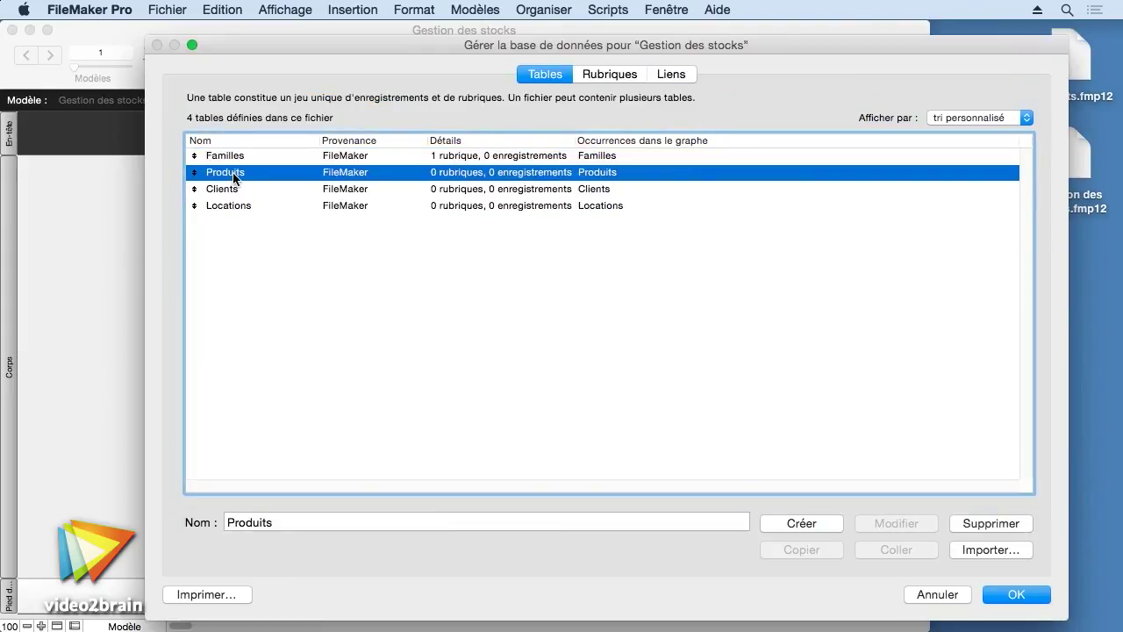
double_click(234, 176)
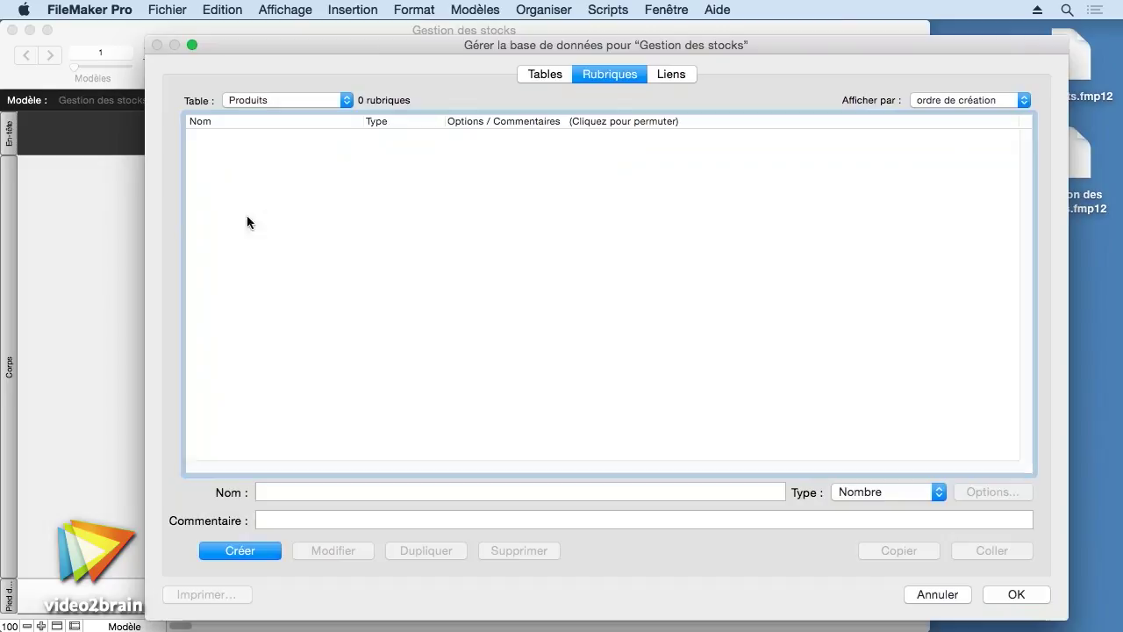
Create a Texte field id_produit commented 'identifiant unique du produit'
click(288, 490)
text(id_produit)
click(270, 520)
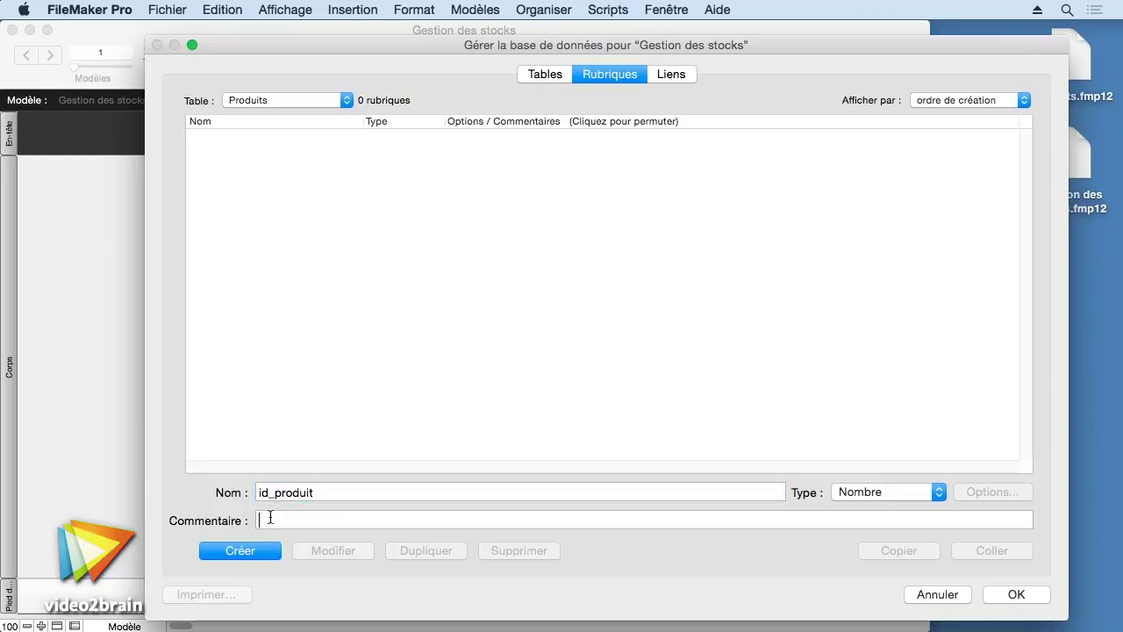
text(identifiant u)
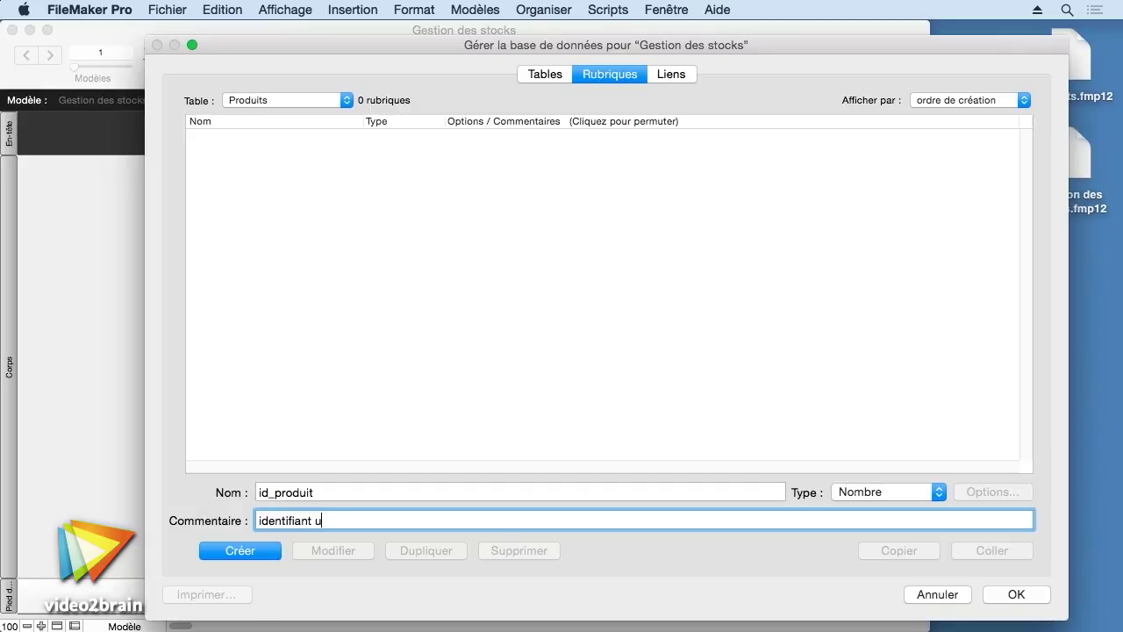
text(nique du produit)
click(855, 491)
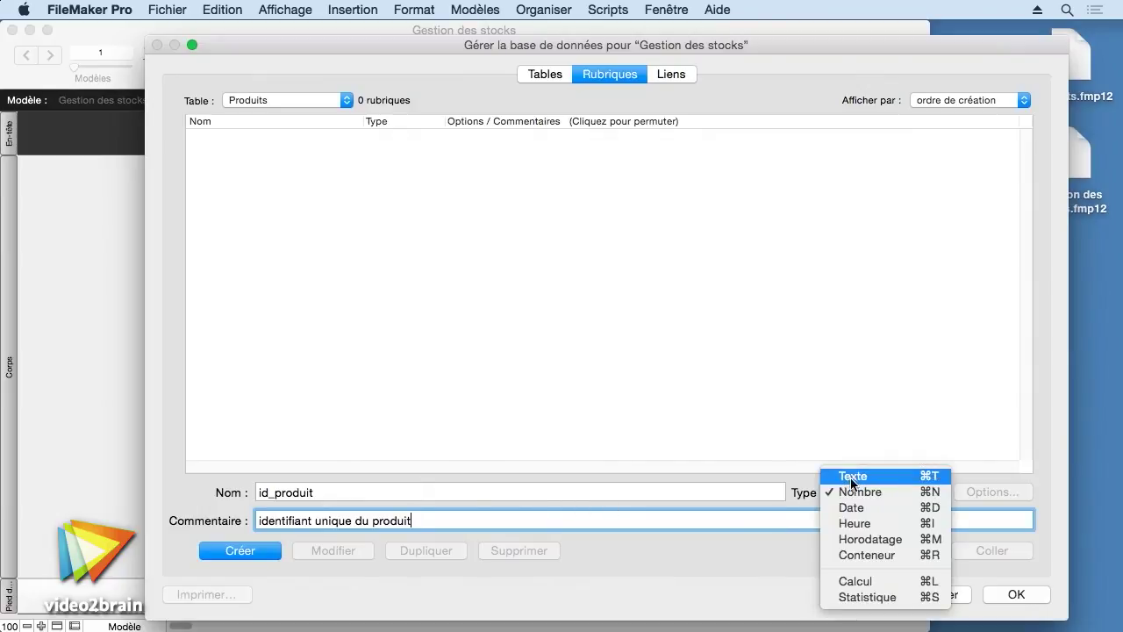
click(852, 477)
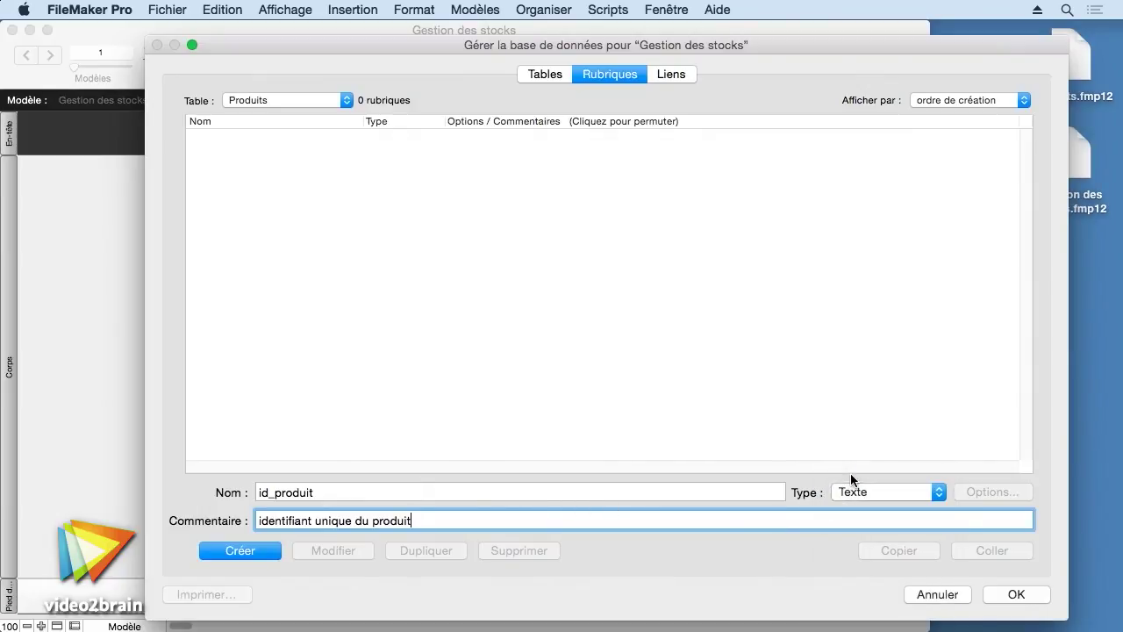
click(255, 551)
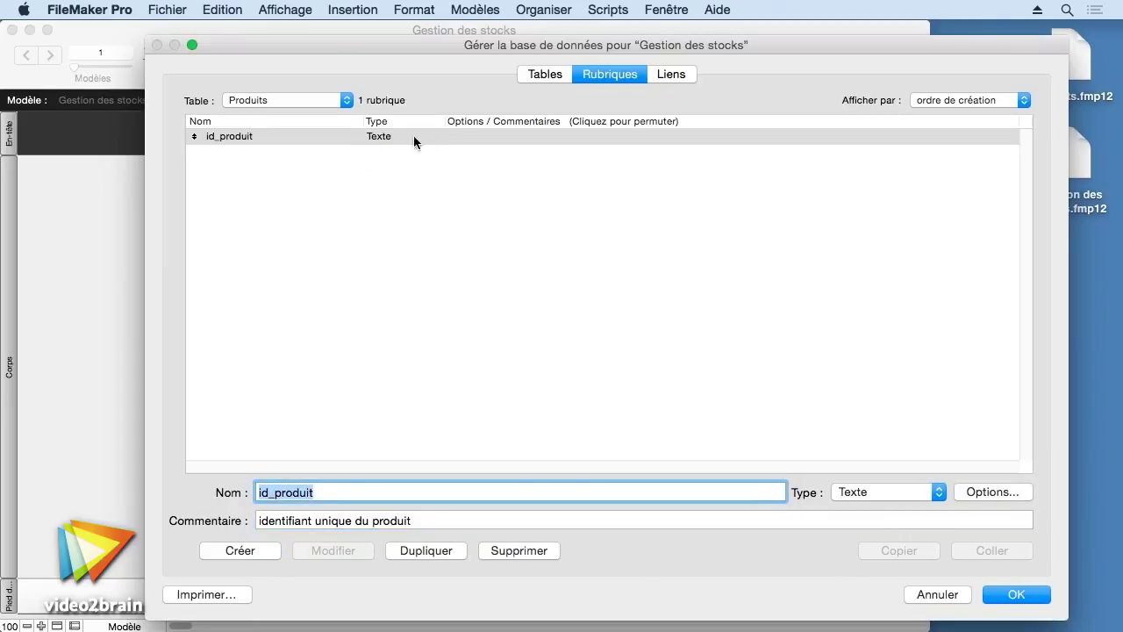
click(982, 493)
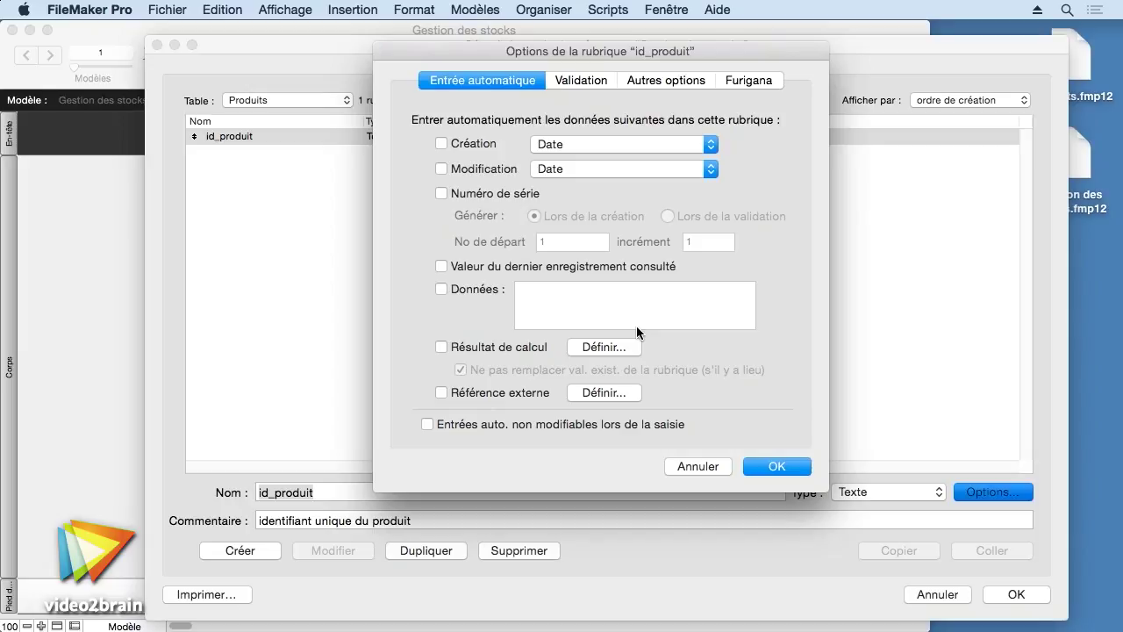
Make id_produit always validate, requiring non-empty and unique values
click(581, 81)
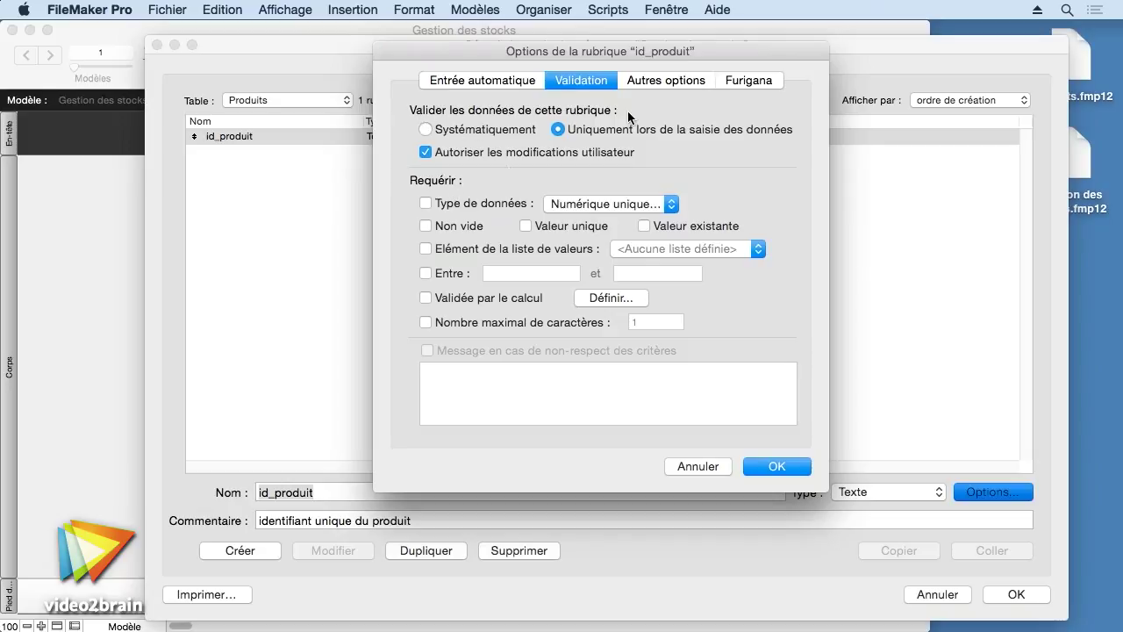
click(425, 130)
click(583, 204)
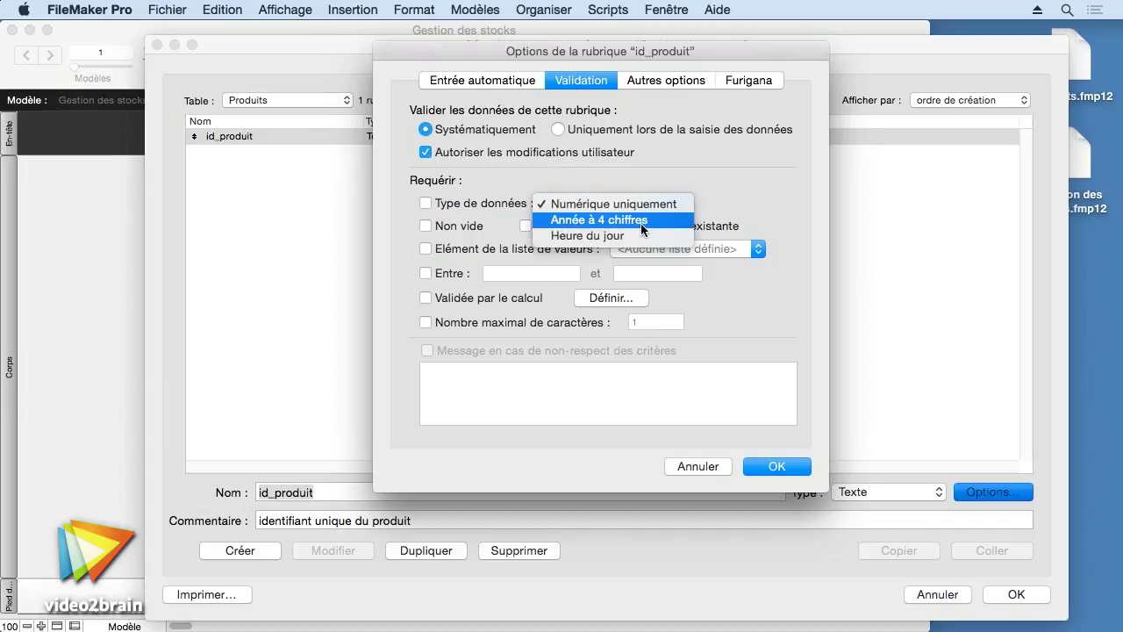
click(709, 197)
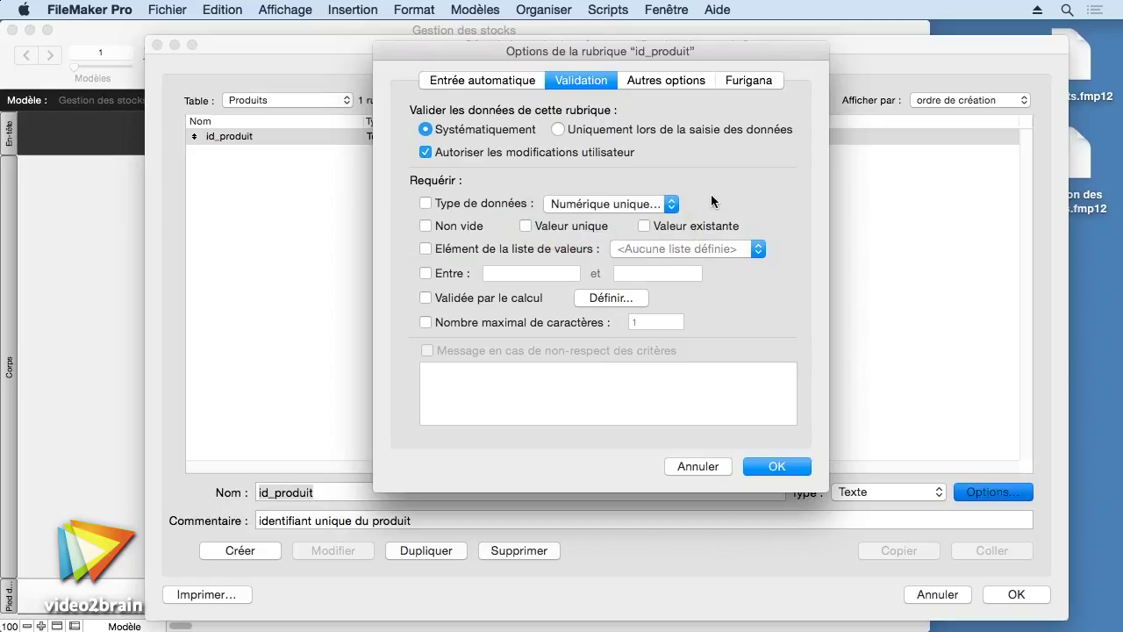
click(426, 226)
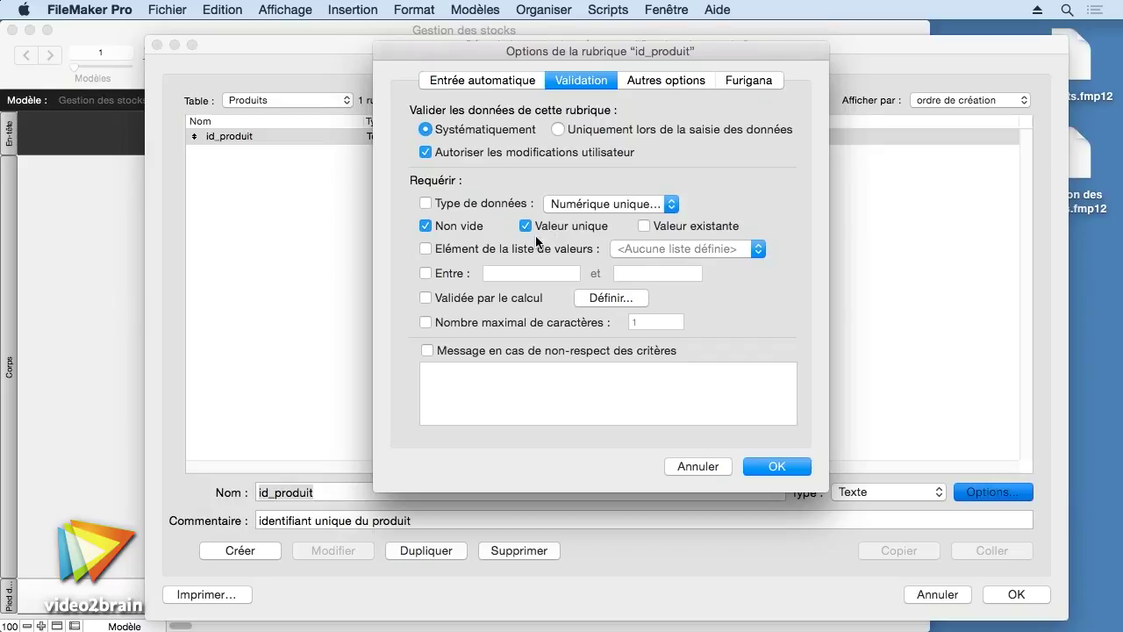
click(645, 226)
click(527, 230)
click(428, 275)
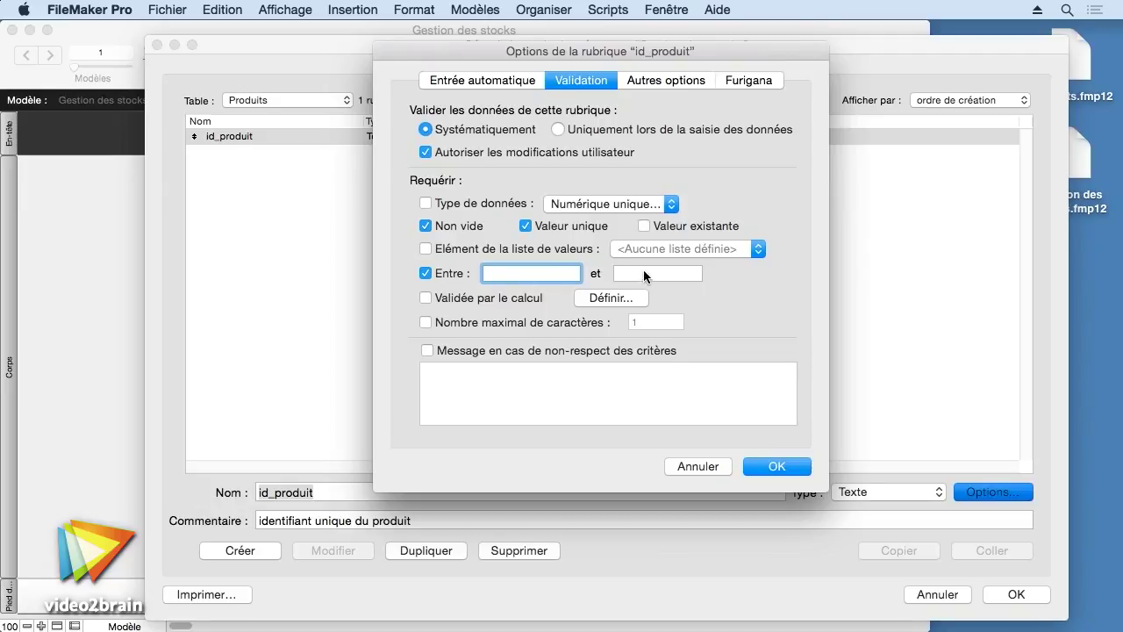
click(428, 273)
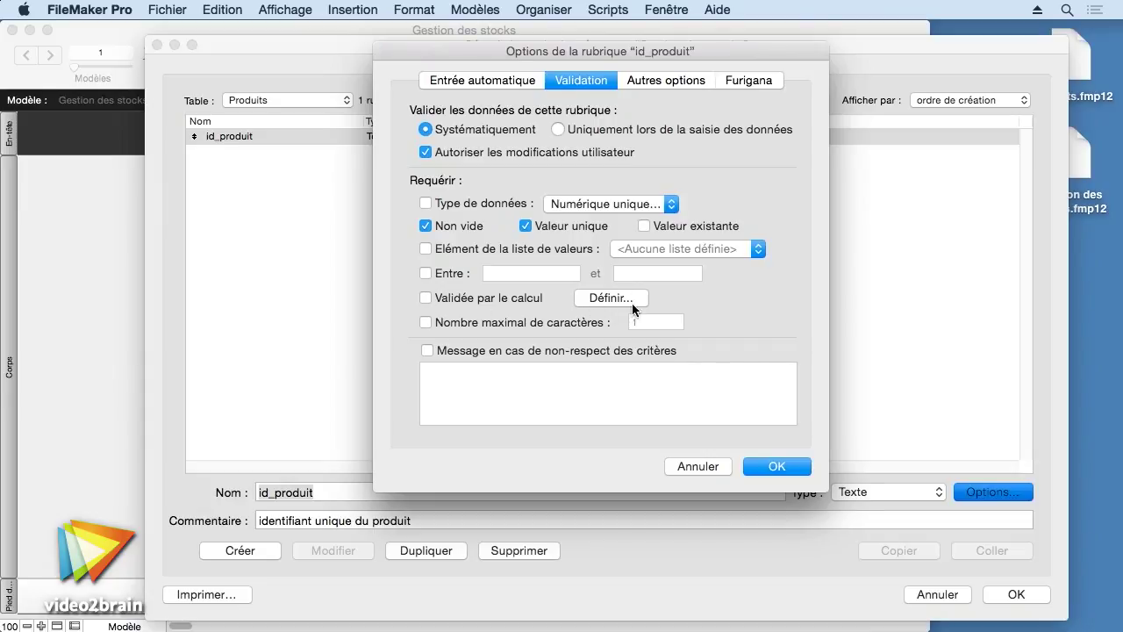
Limit id_produit to 4 characters with the message 'Vous devez saisir un identifiant unique pour chaque produit !!'
click(426, 322)
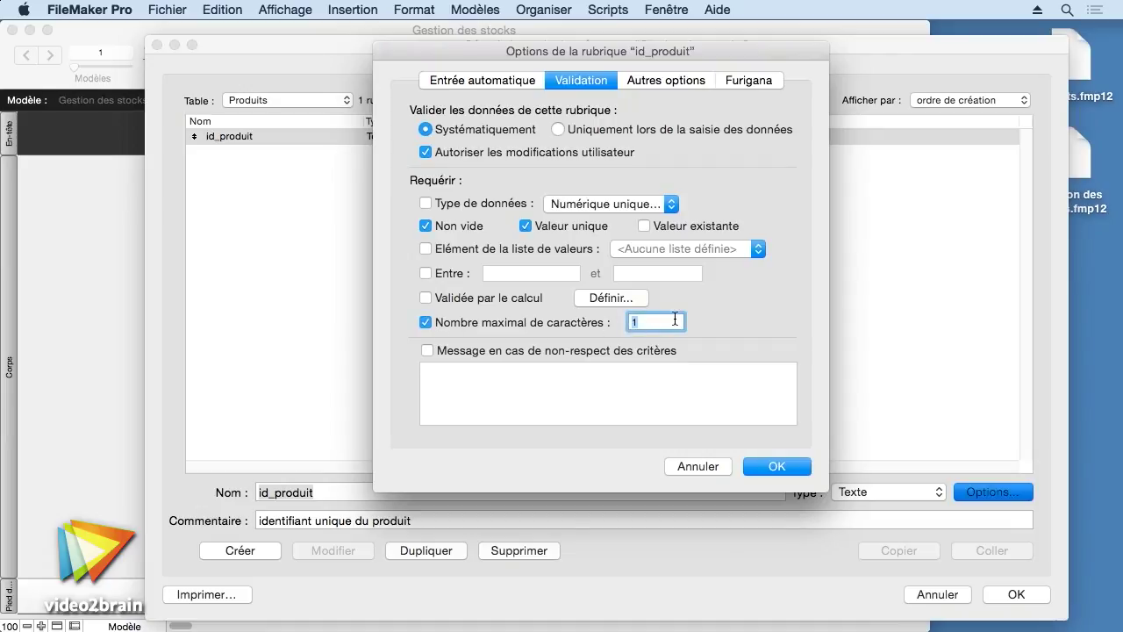
text(4)
click(429, 351)
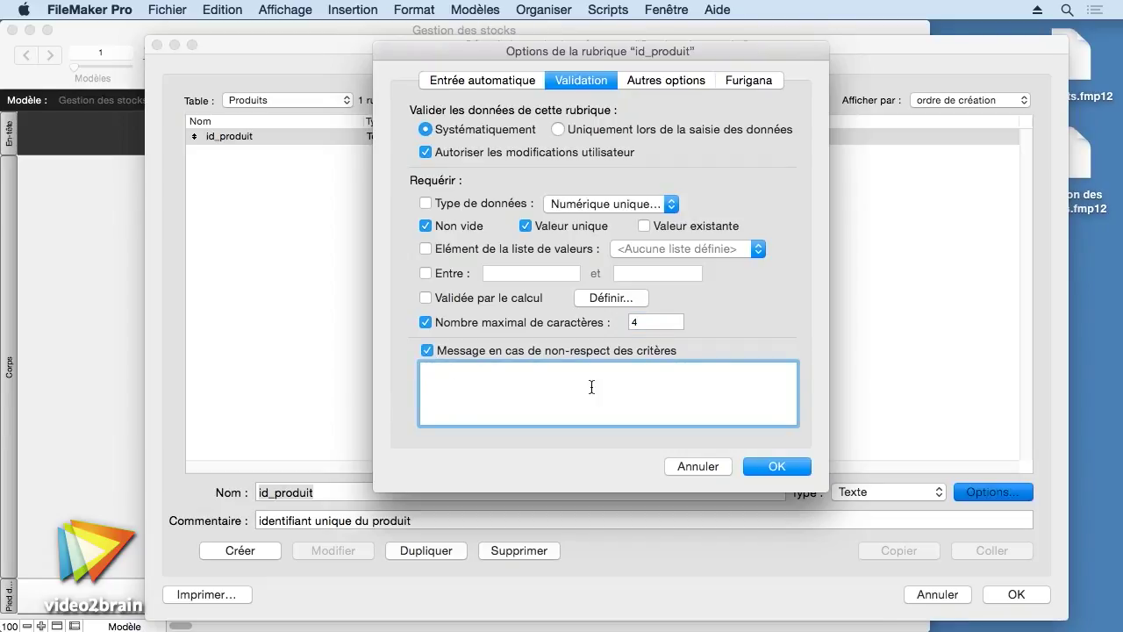
text(Vous devez saisir un identifiant u)
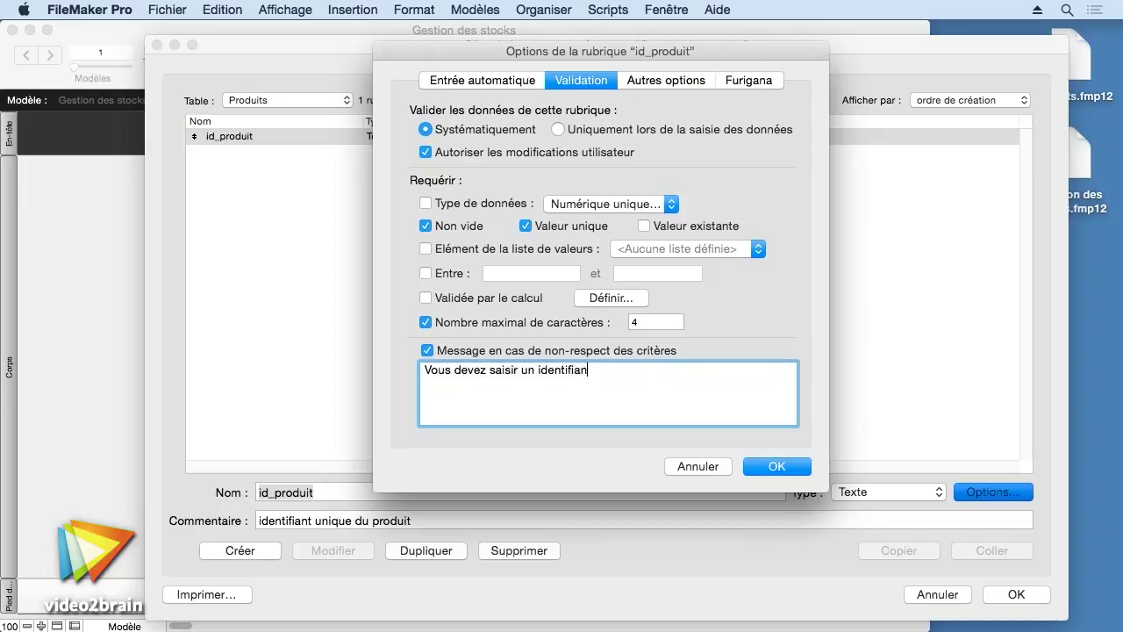
text(nique)
text( pour chaque produit)
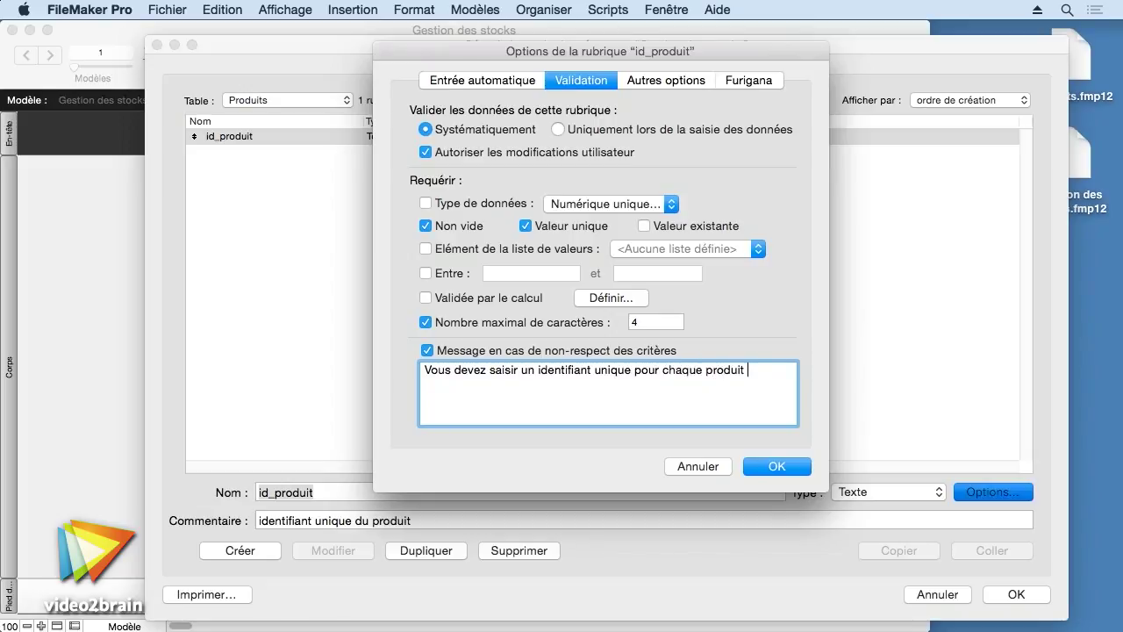
text( !!!)
Confirm id_produit's validation rules and open the Clients table's field list
click(769, 468)
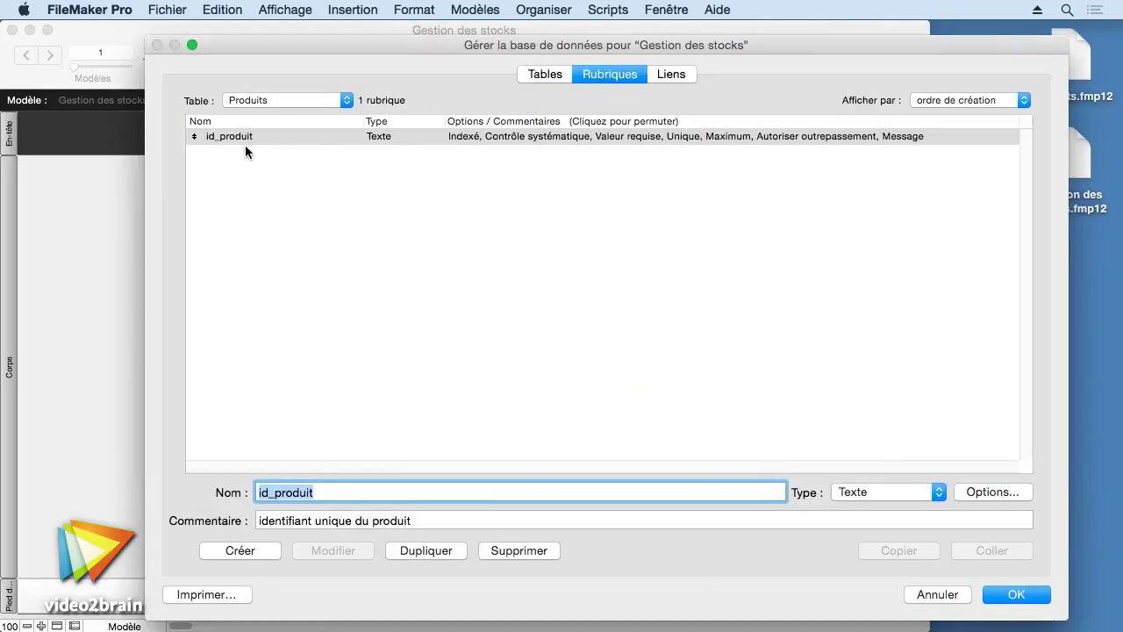
click(542, 75)
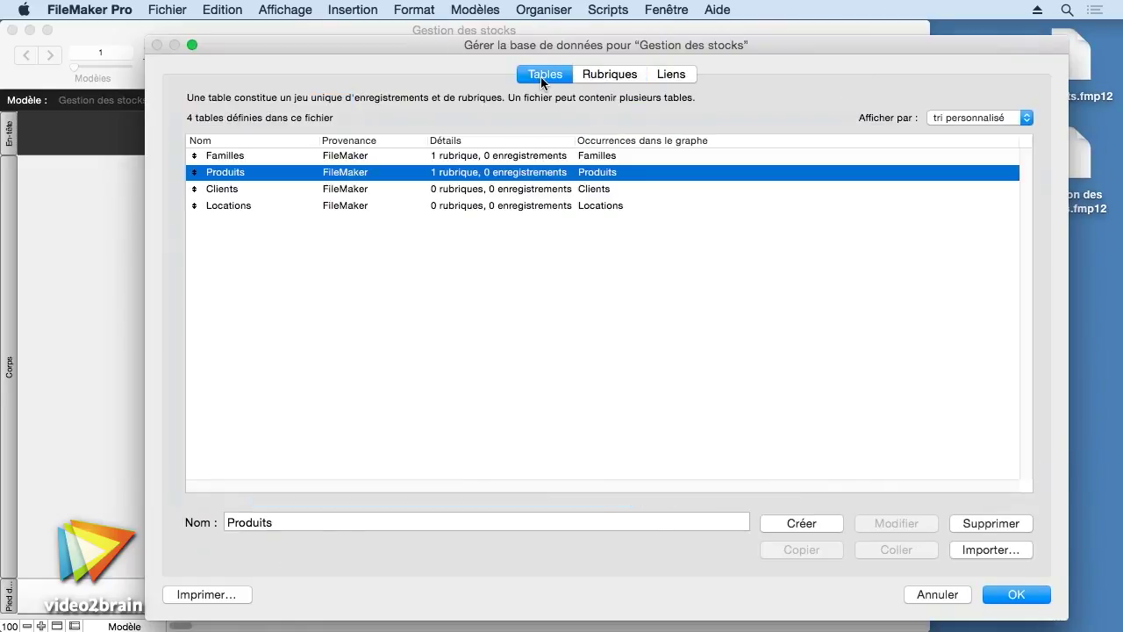
double_click(262, 189)
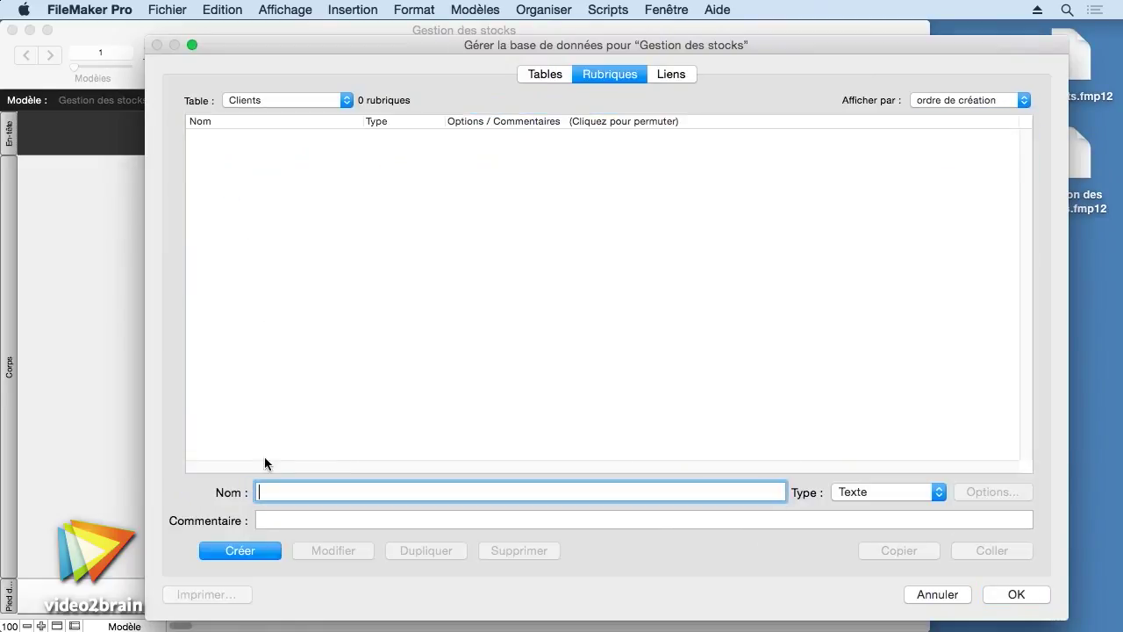
Create a Nombre field id_client commented 'identifiant unique du client'
text(id_)
text(client)
key(Tab)
text(identifiant unique)
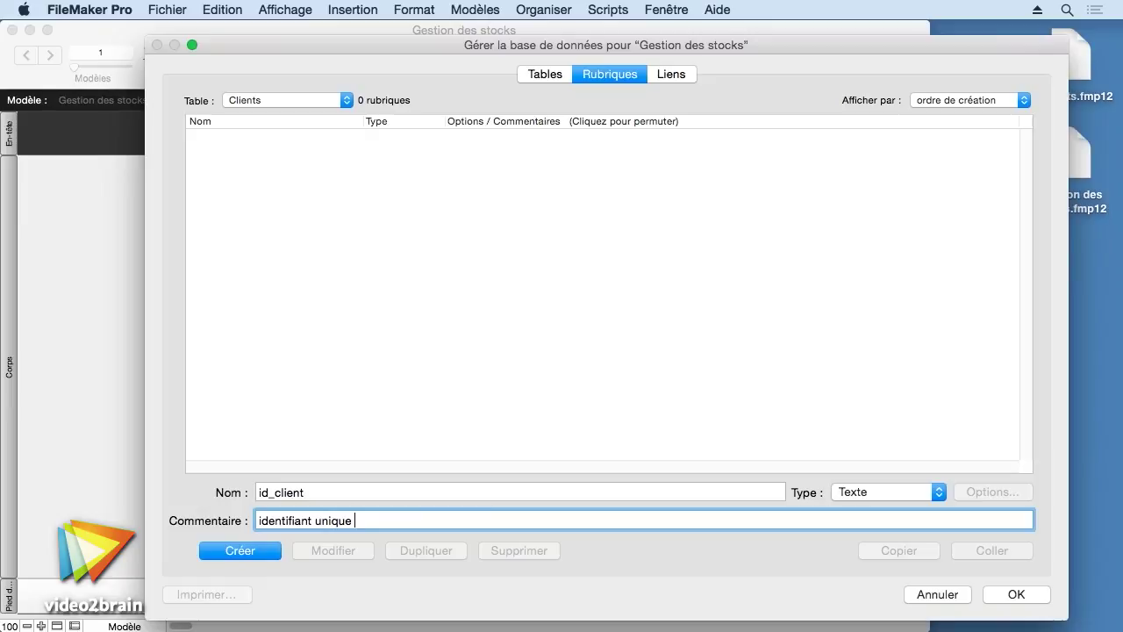
text( du client)
click(842, 493)
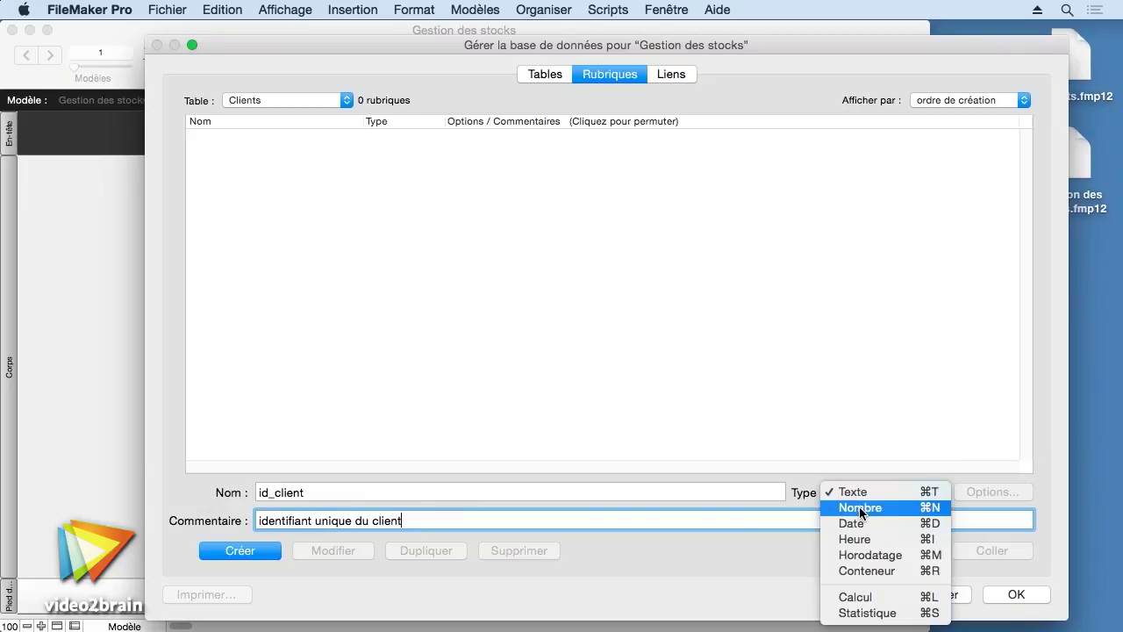
click(859, 506)
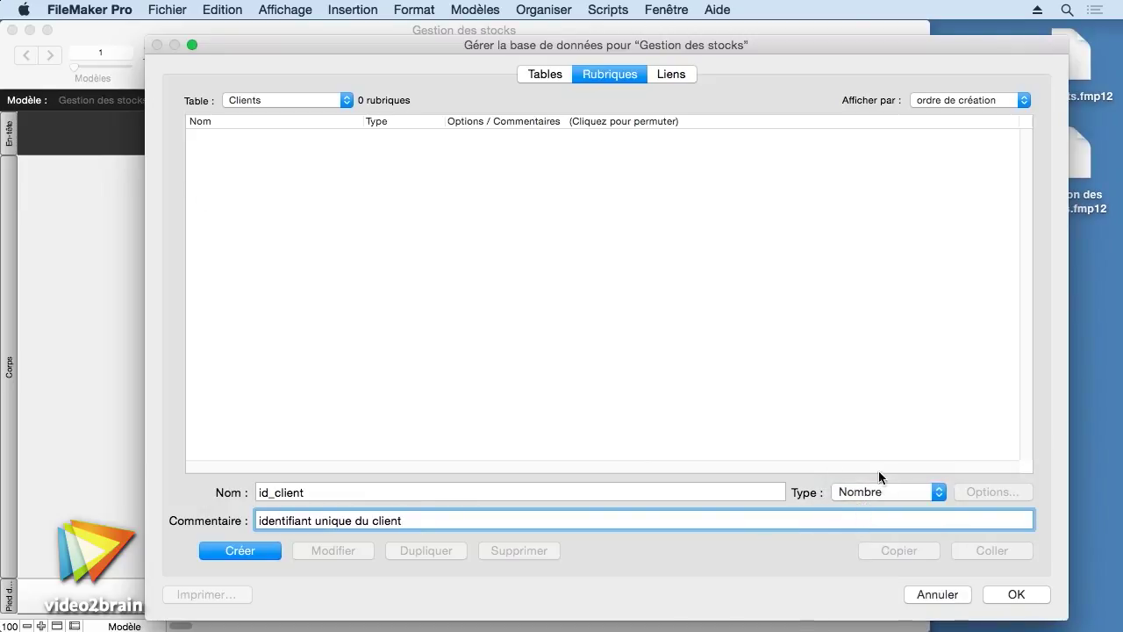
click(241, 551)
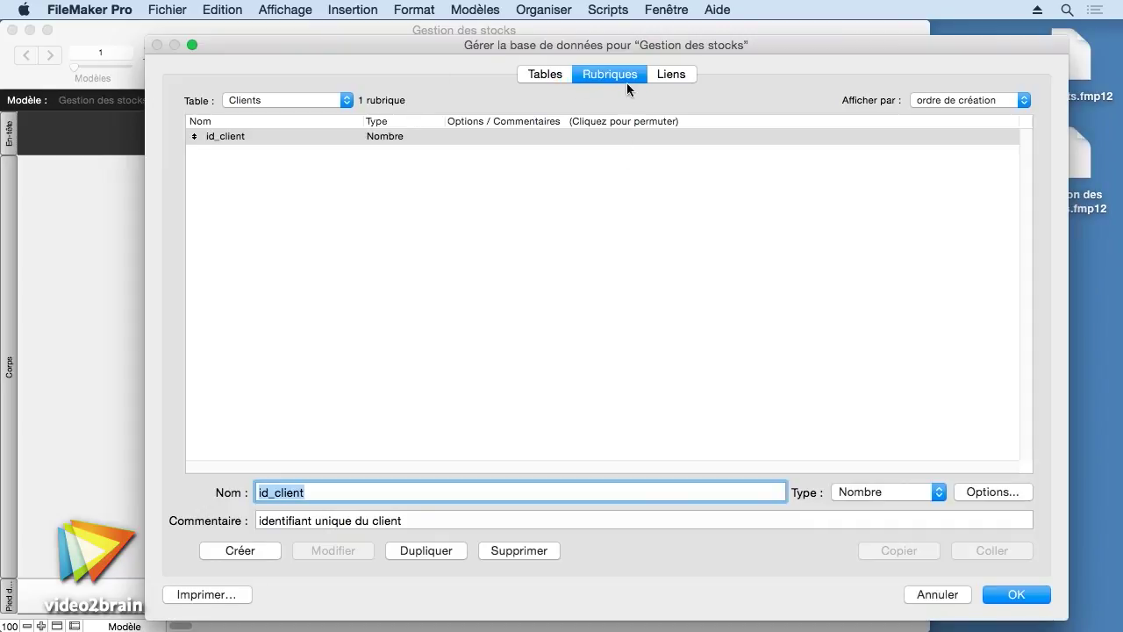
Give id_client an auto-entered serial number from 1 that users cannot modify
click(981, 492)
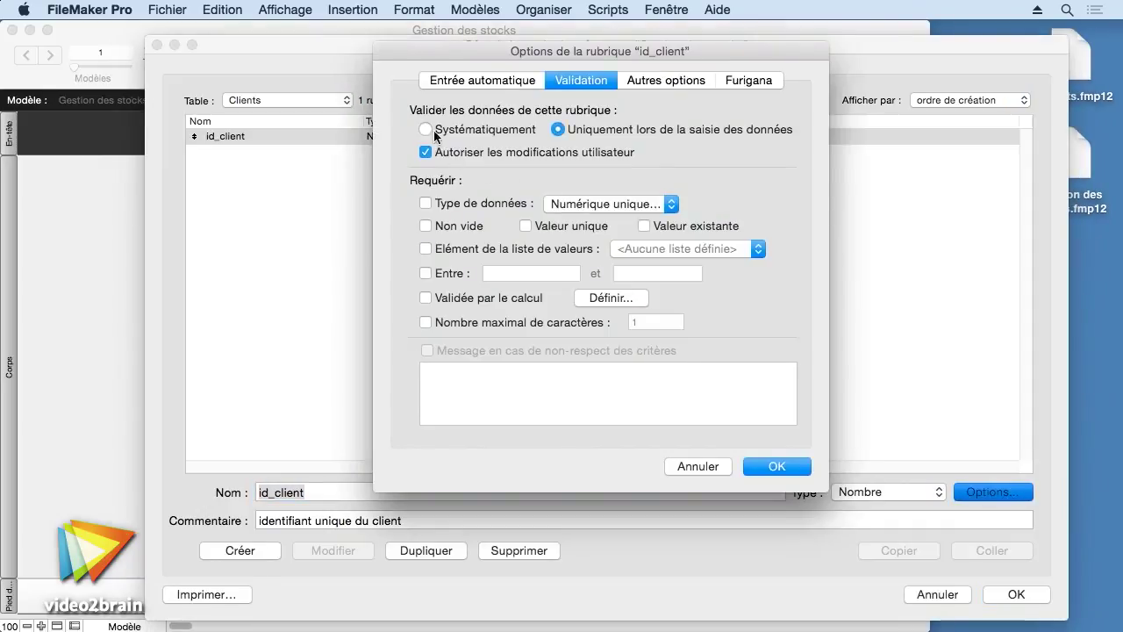
click(466, 81)
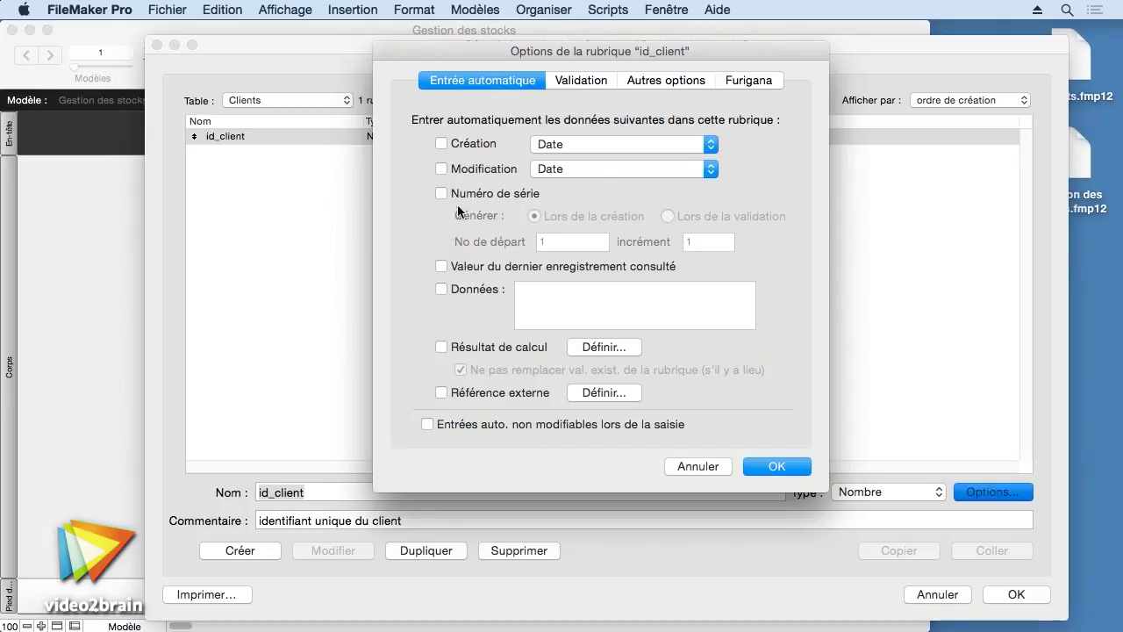
click(441, 194)
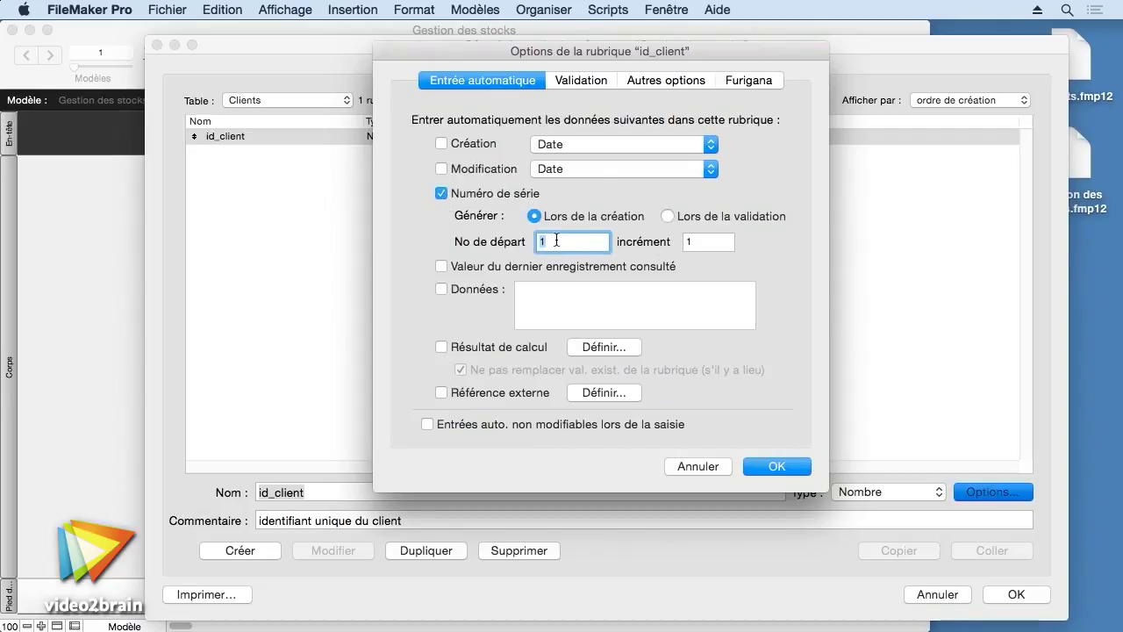
click(427, 425)
click(795, 466)
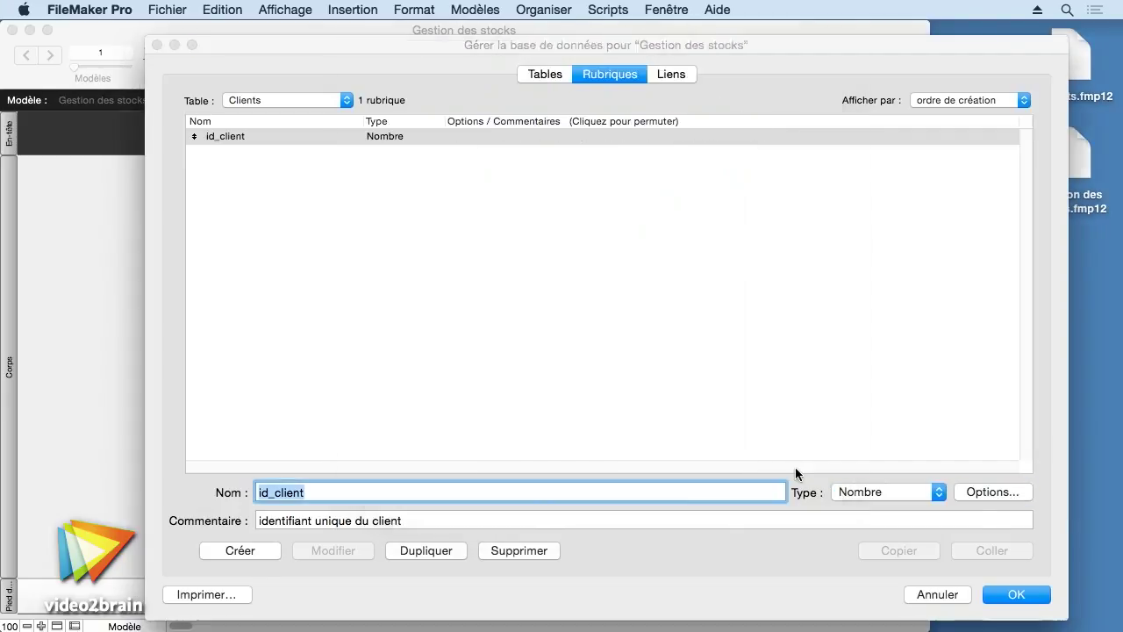
In Locations, create field id_location commented 'identifiant unique du mouvement de location'
click(546, 74)
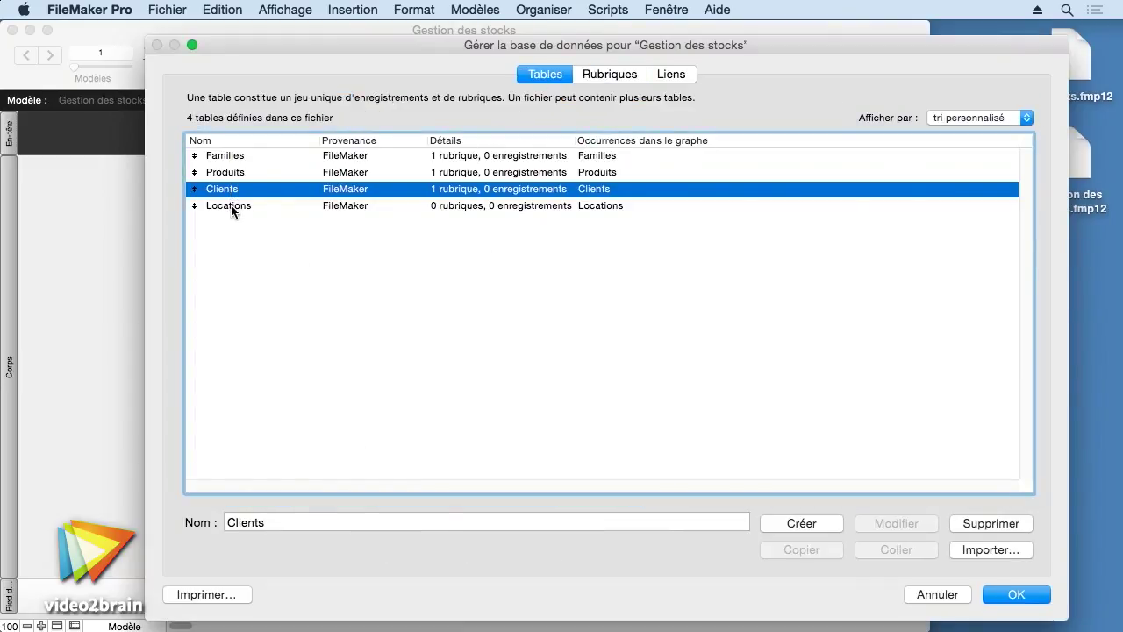
double_click(232, 206)
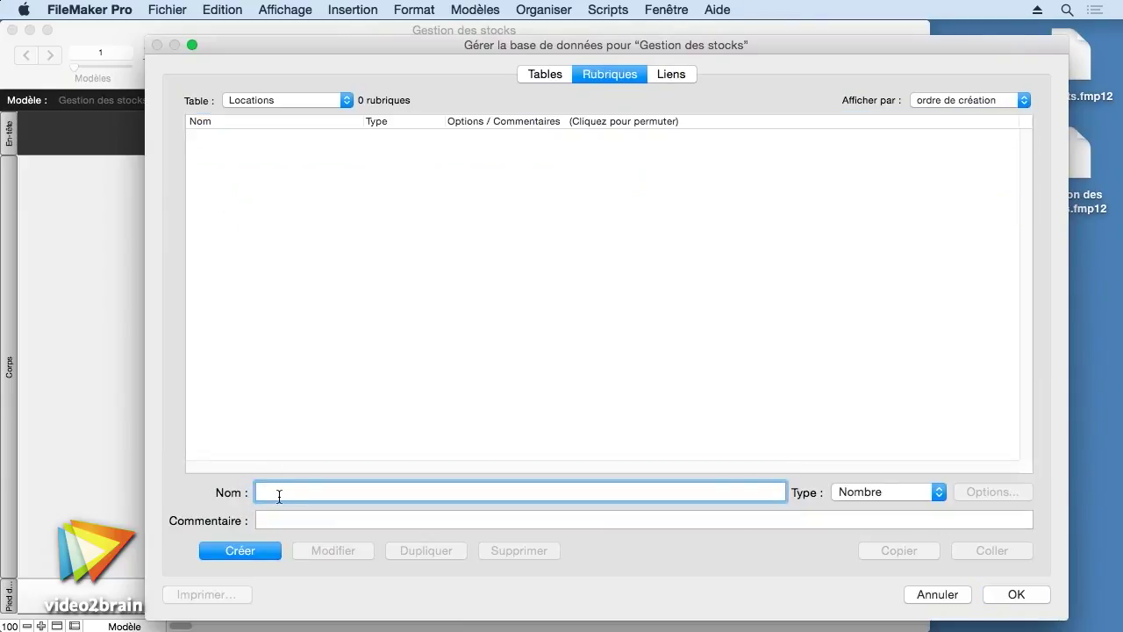
text(id_mouvement)
drag(275, 493, 371, 494)
text(location)
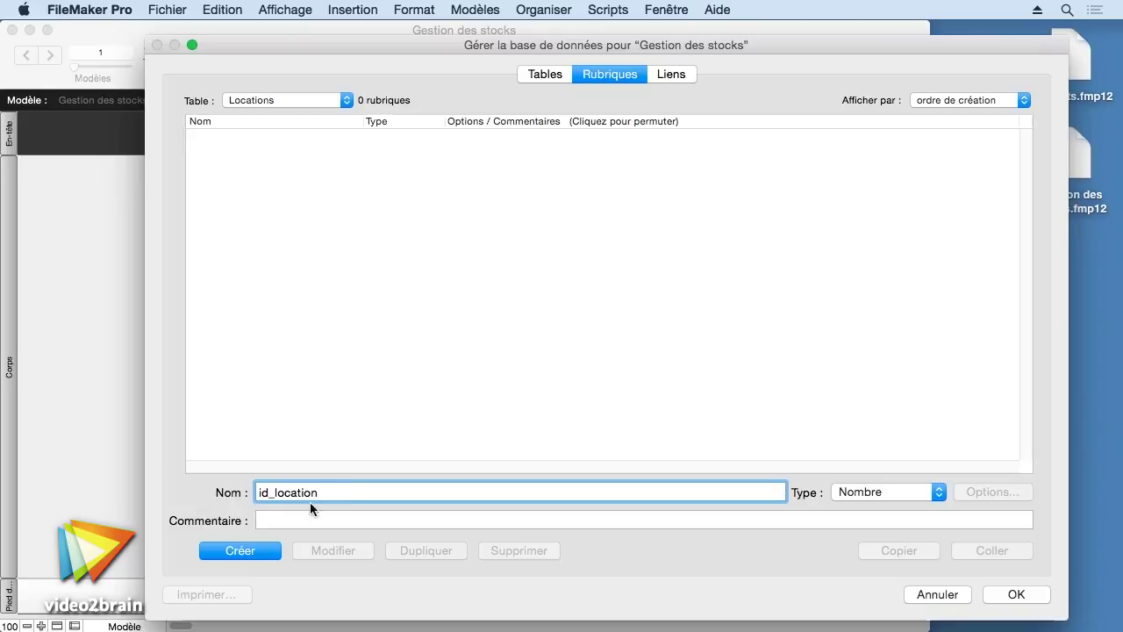
click(294, 522)
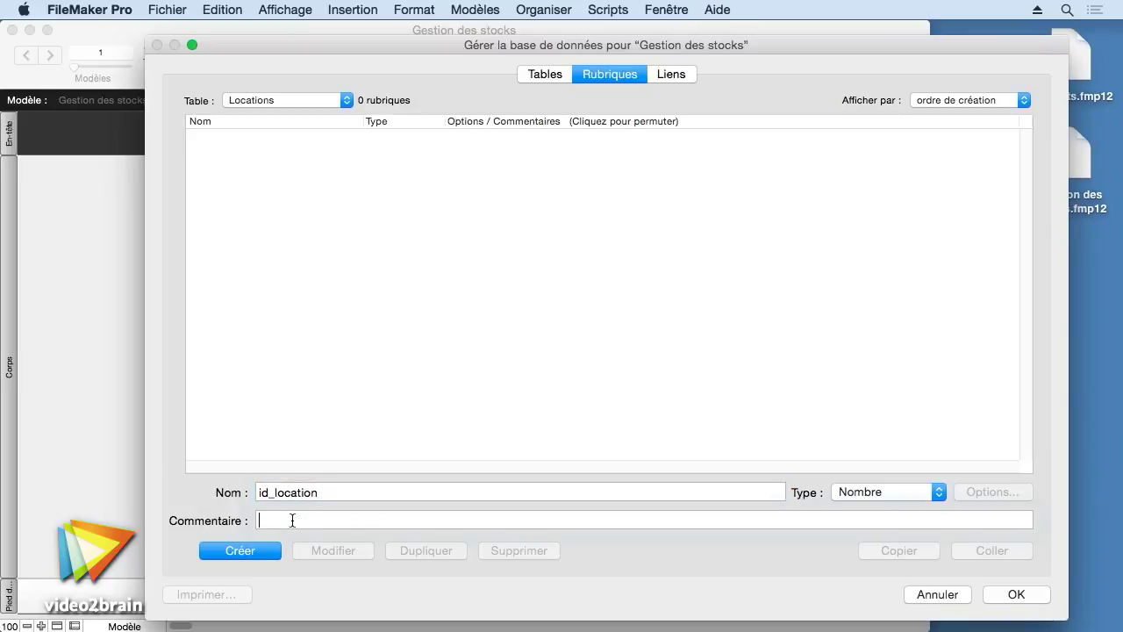
text(identi)
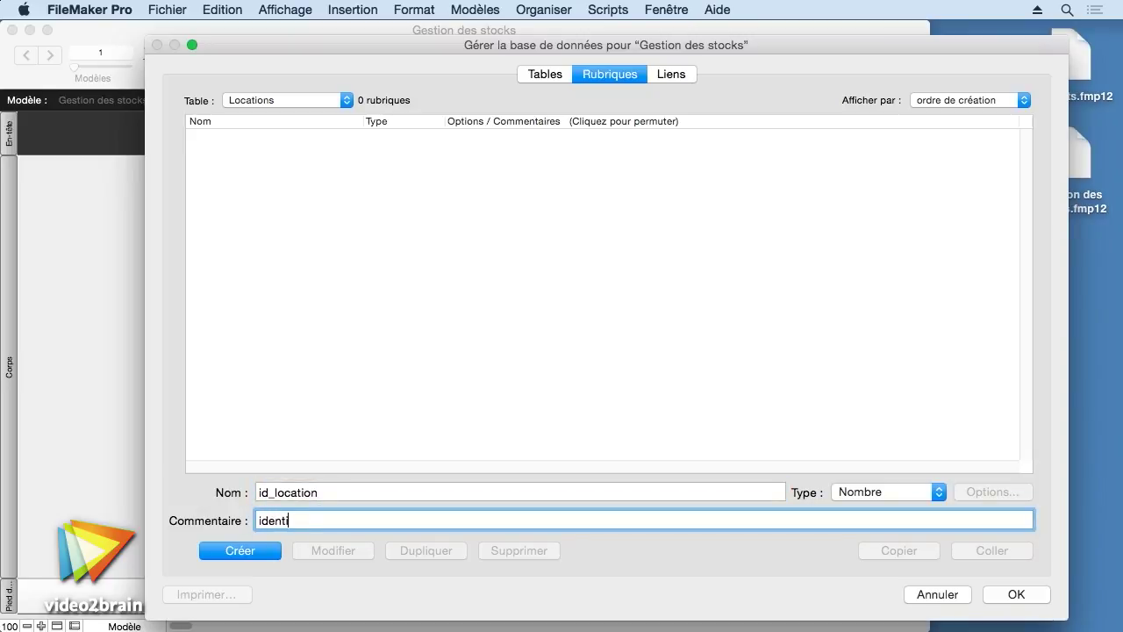
text(fiant unique du mouvement de location)
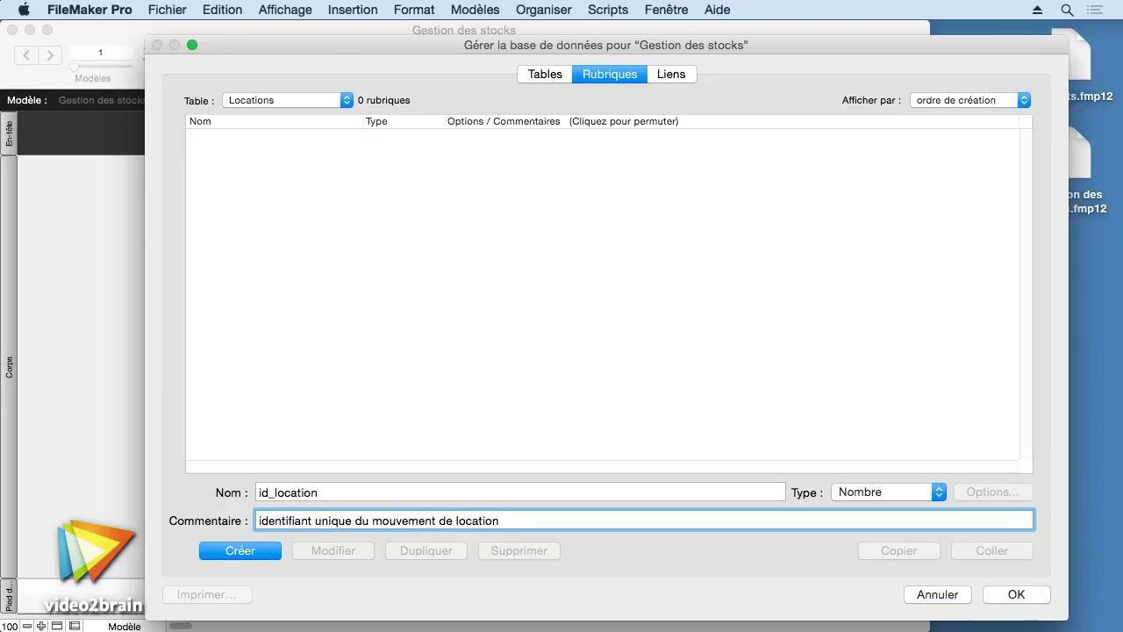
click(246, 551)
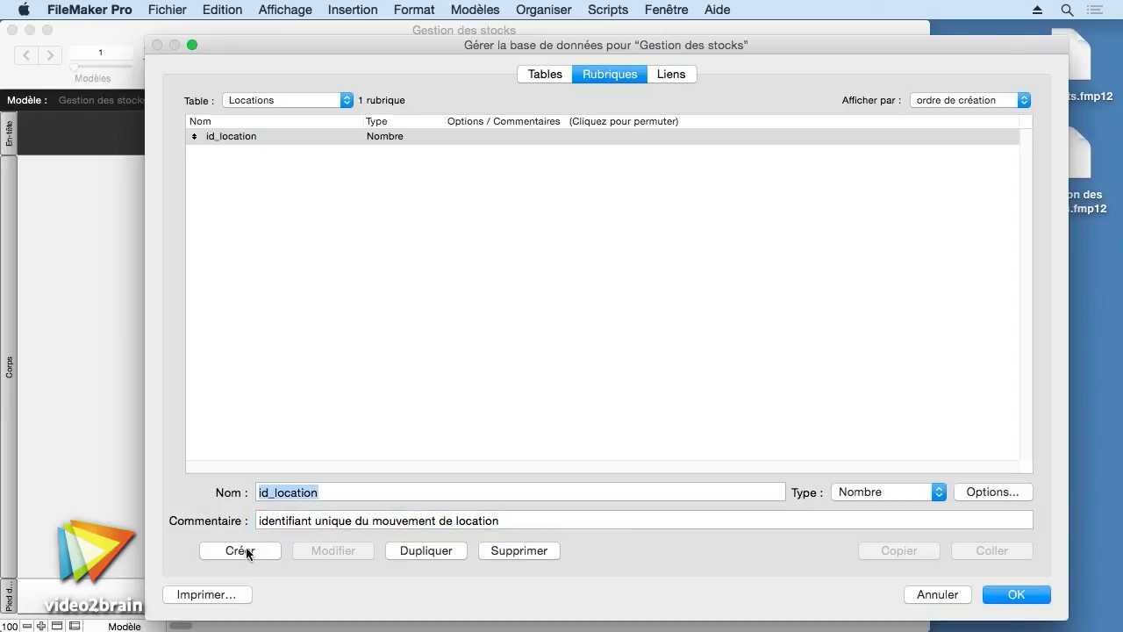
Set id_location to auto-enter a serial number starting at 1 and confirm
click(969, 492)
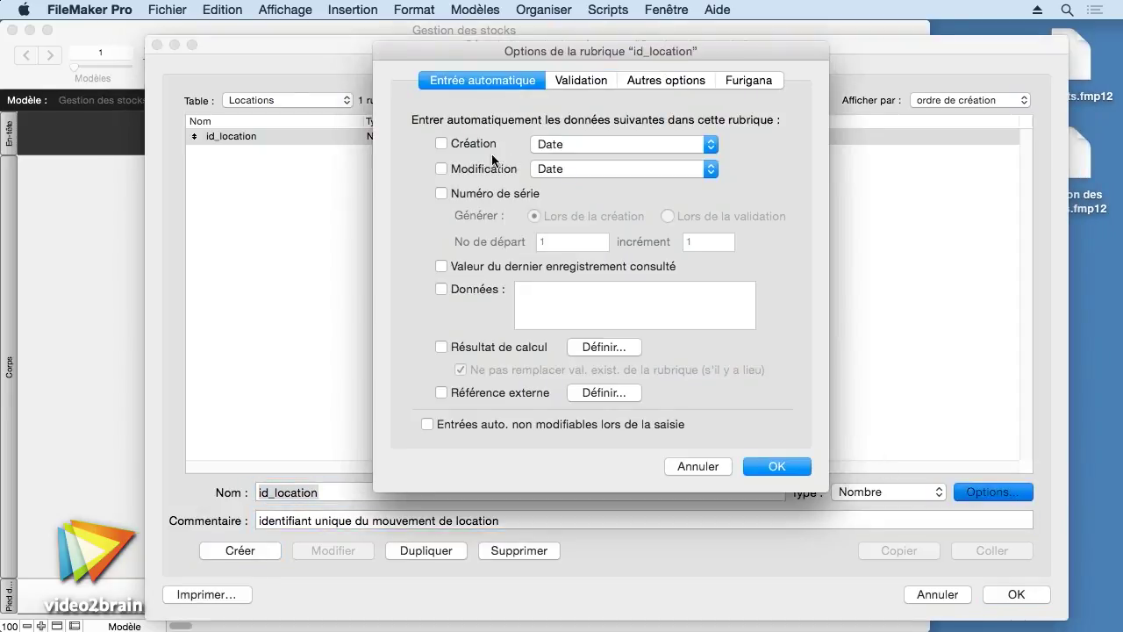
click(443, 194)
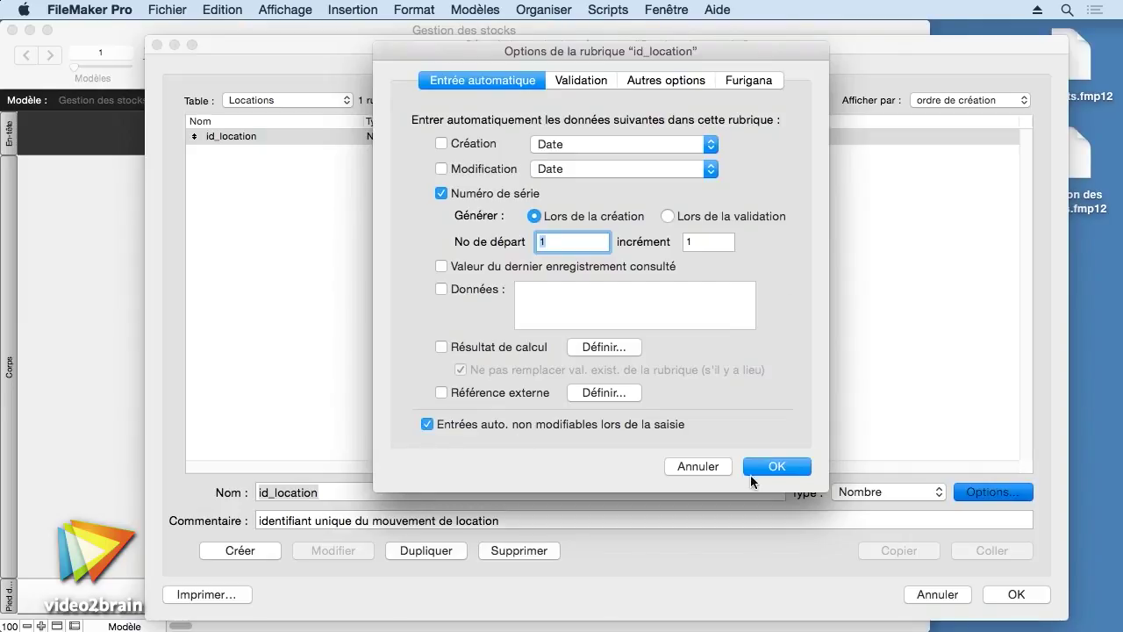
click(778, 466)
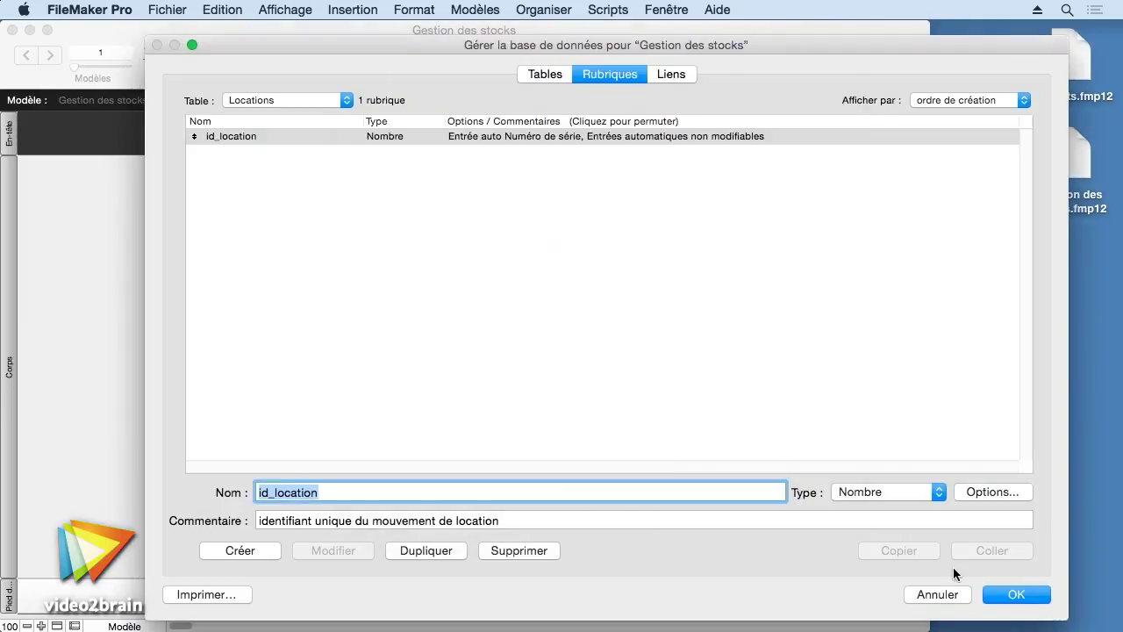
Review the four tables in the Liens relationship graph, then go back to the Tables list
click(532, 75)
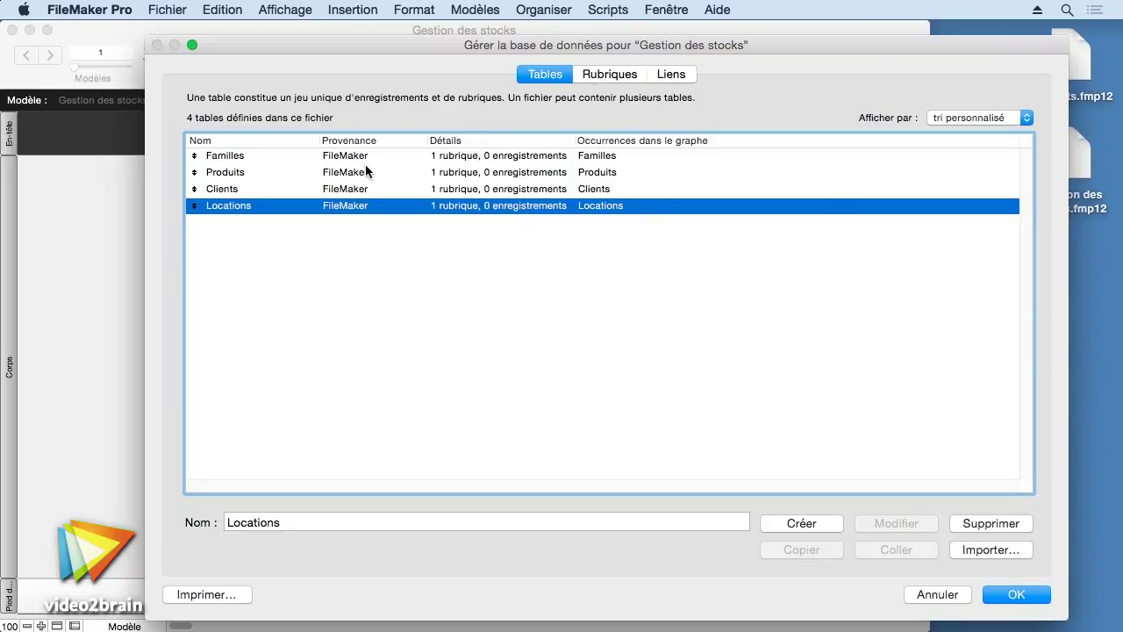
click(669, 76)
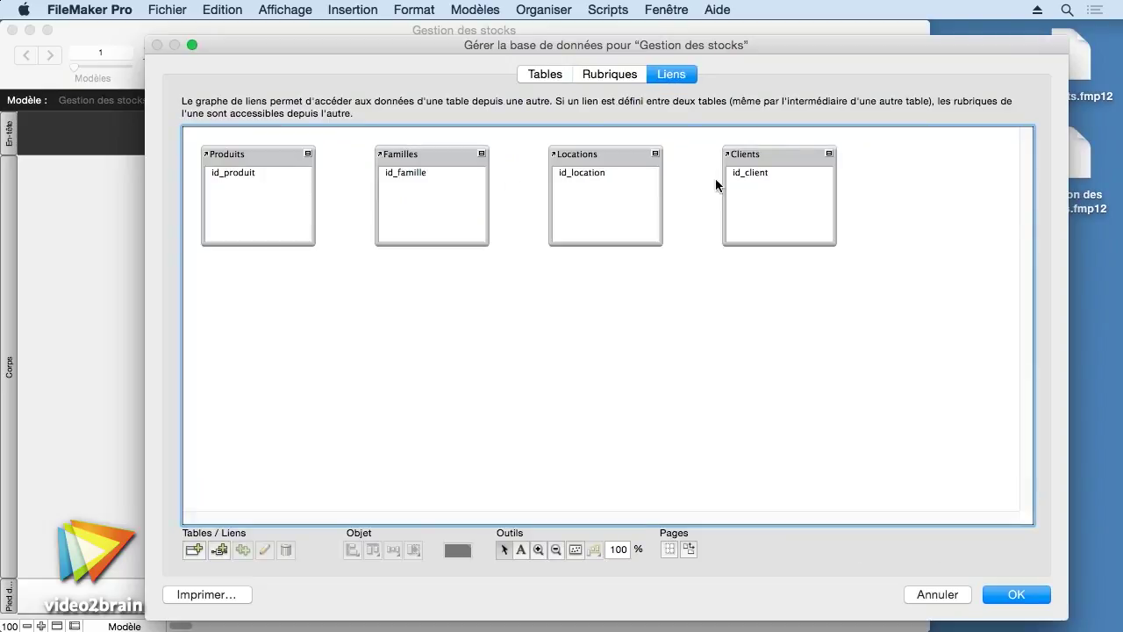
click(545, 75)
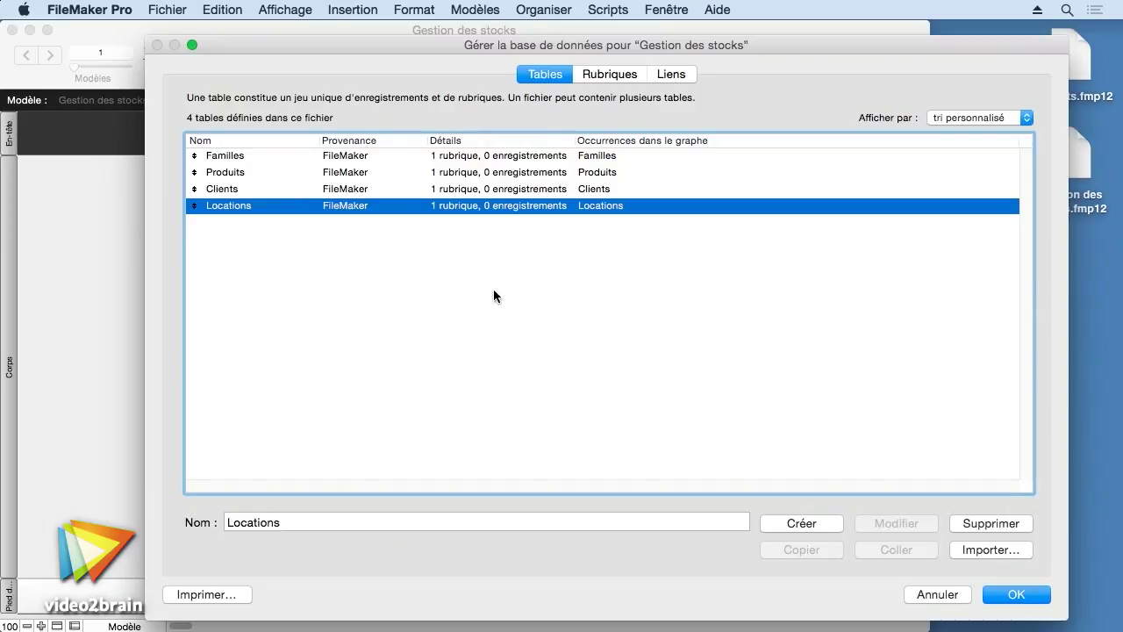